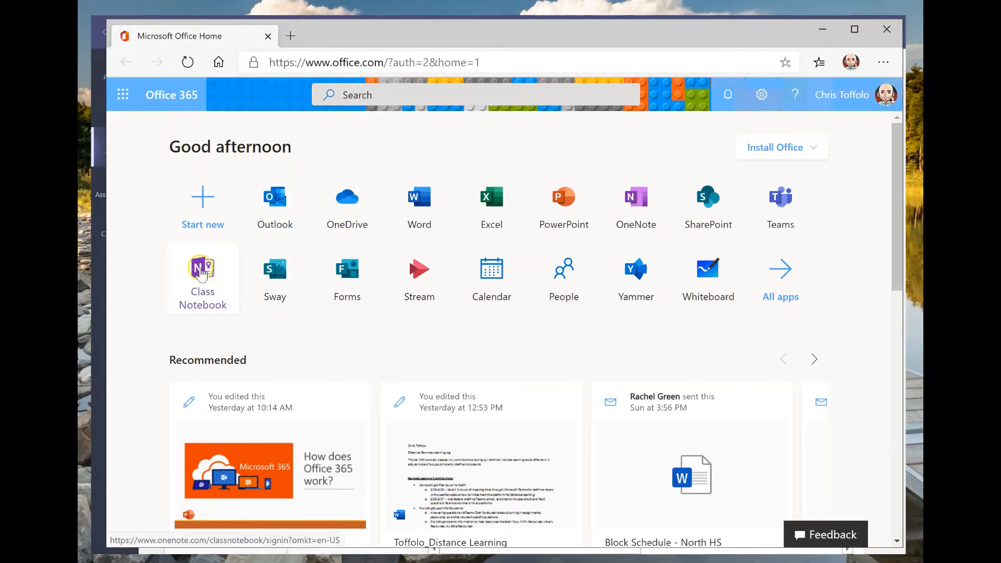
Open Class Notebook and go to the management settings of the OneNote Team Notebook
{"action": "left_click", "coordinate": [218, 296]}
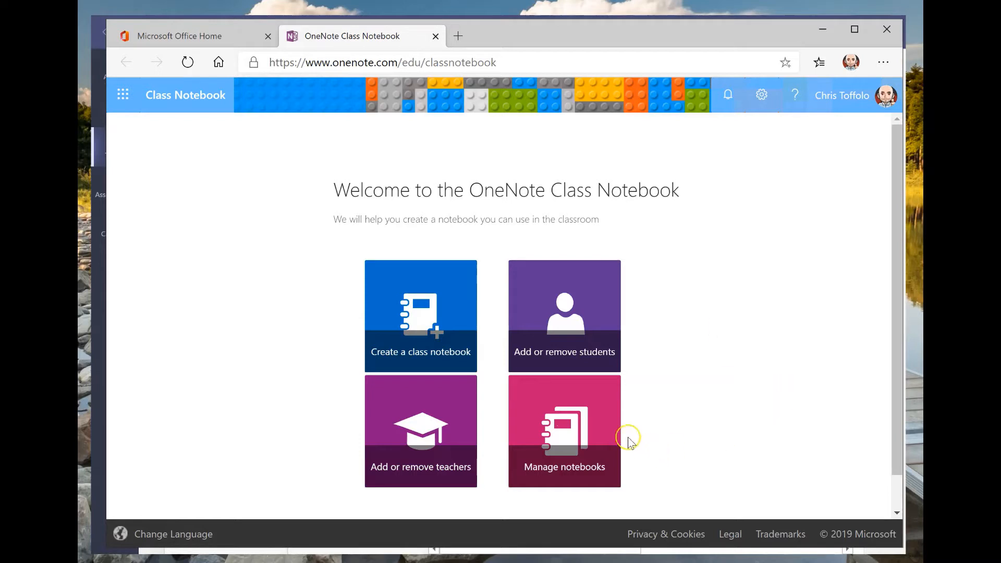
{"action": "left_click", "coordinate": [578, 410]}
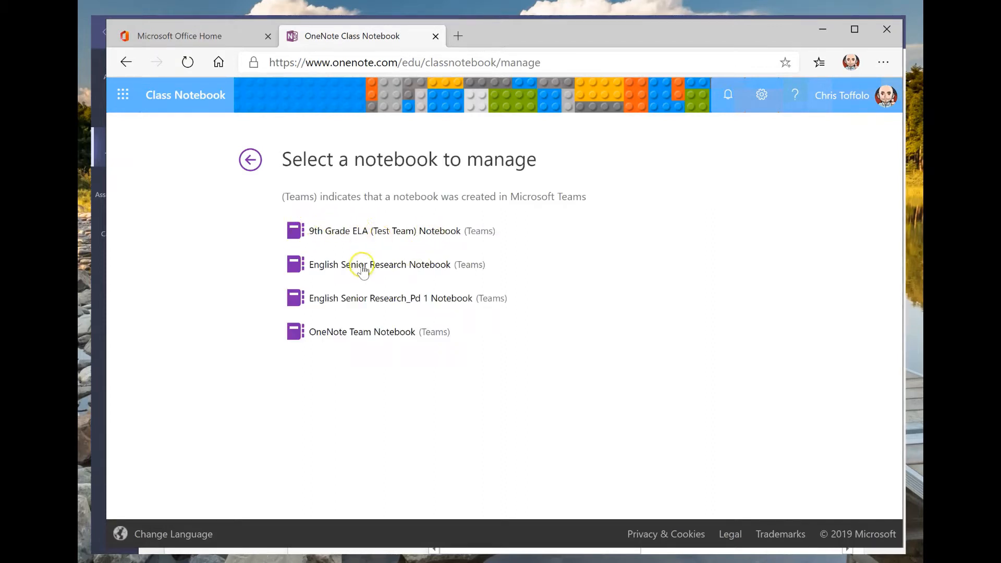
{"action": "left_click", "coordinate": [382, 338]}
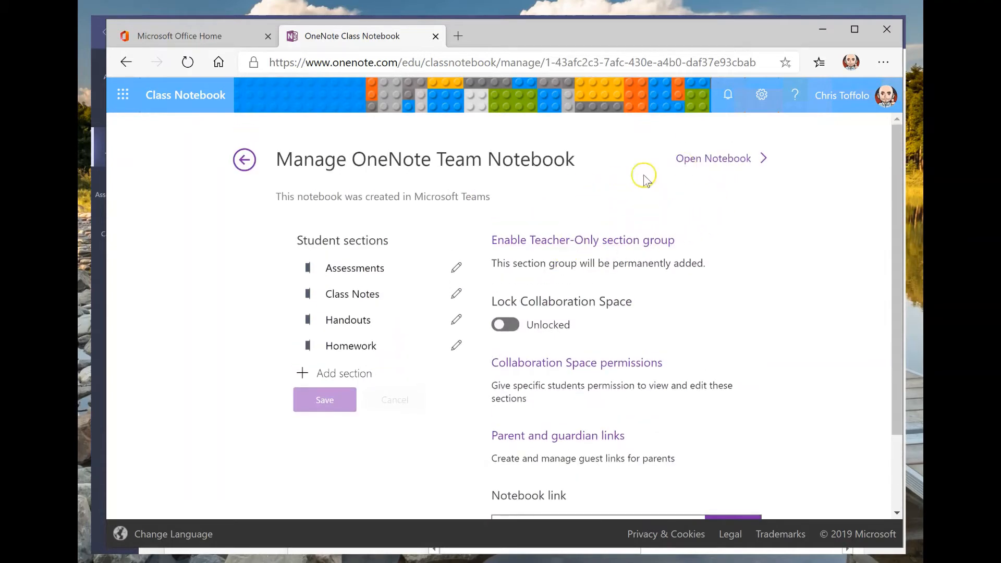
Open the OneNote Team Notebook to view its sections, and return to its management page
{"action": "left_click", "coordinate": [727, 161]}
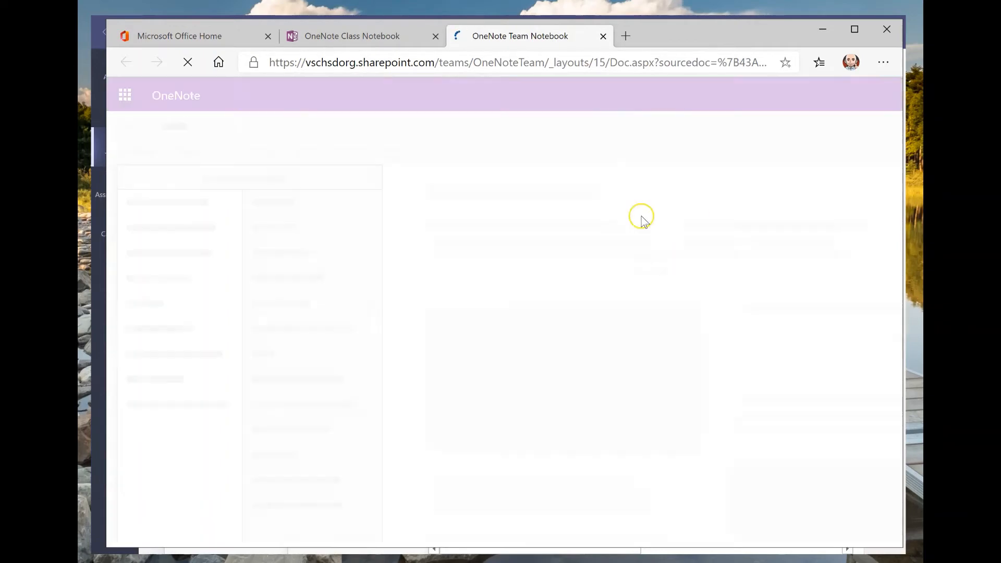
{"action": "scroll", "coordinate": [588, 246], "scroll_direction": "down", "scroll_amount": 1}
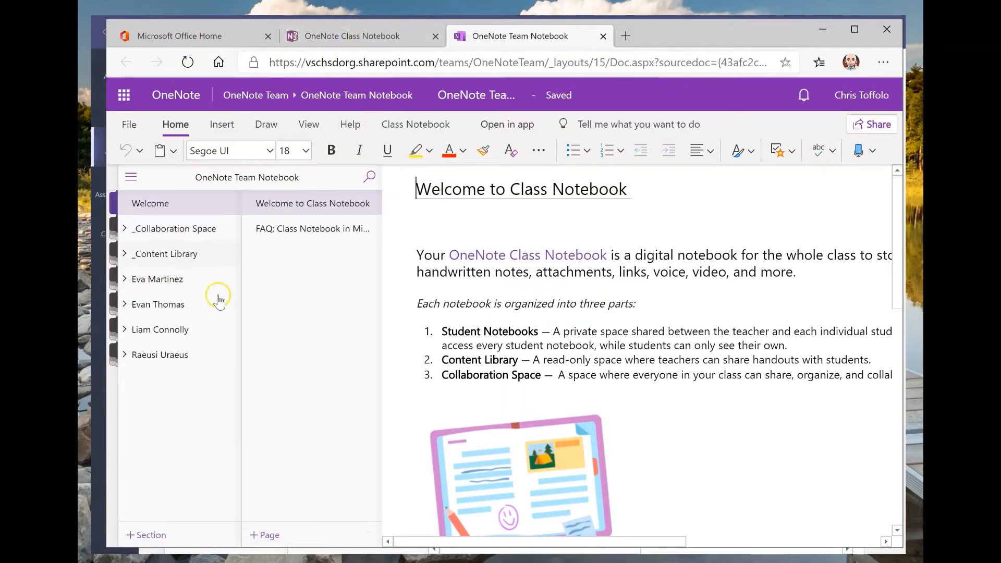
{"action": "left_click", "coordinate": [346, 37]}
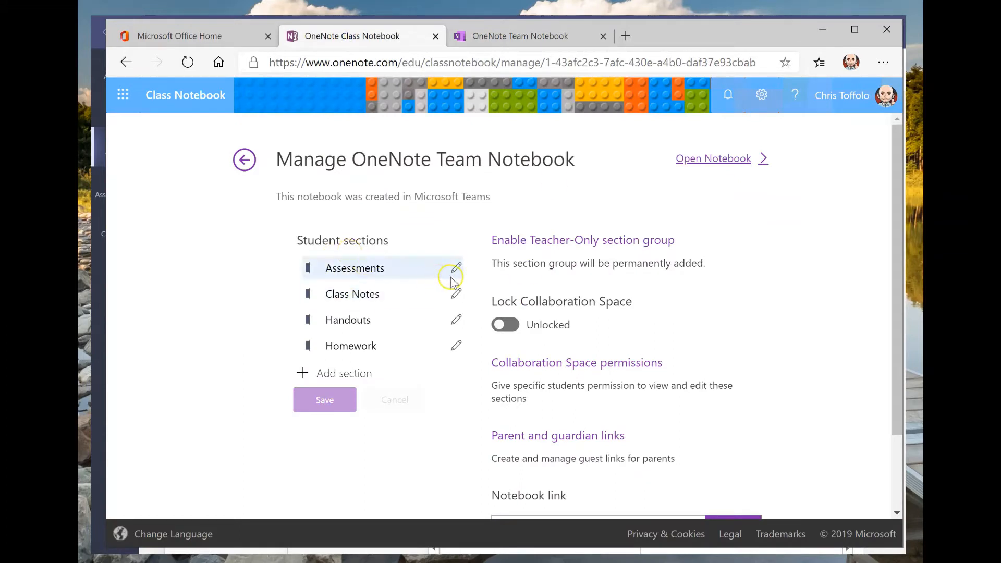
{"action": "scroll", "coordinate": [433, 269], "scroll_direction": "down", "scroll_amount": 1}
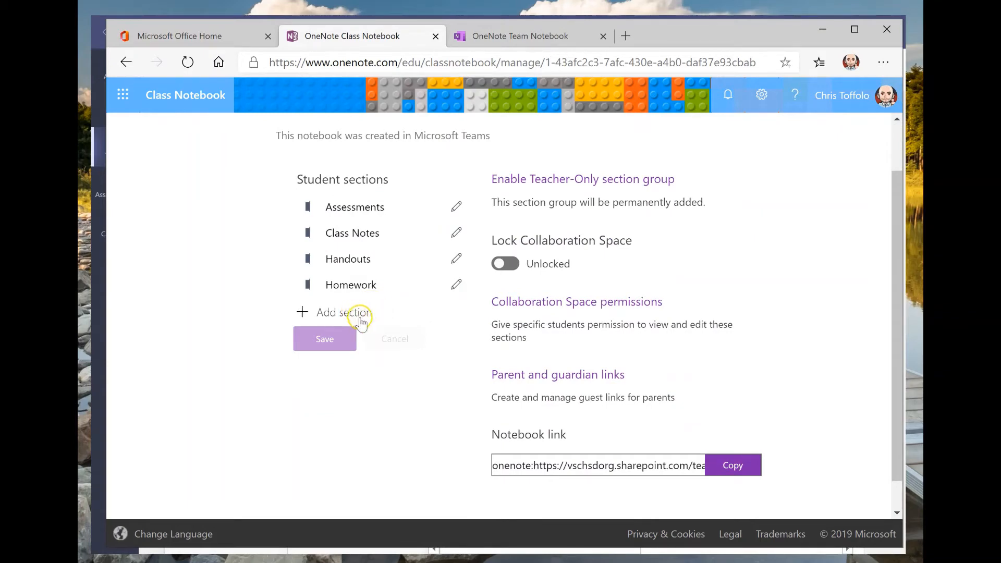
{"action": "left_click", "coordinate": [457, 285]}
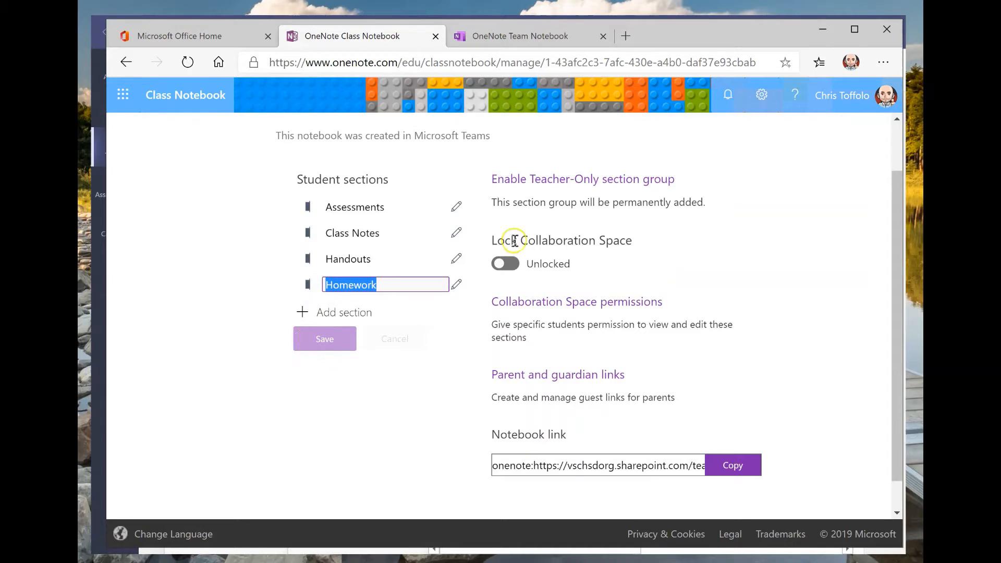
{"action": "left_click", "coordinate": [474, 331]}
{"action": "scroll", "coordinate": [616, 285], "scroll_direction": "up", "scroll_amount": 1}
{"action": "scroll", "coordinate": [622, 267], "scroll_direction": "down", "scroll_amount": 1}
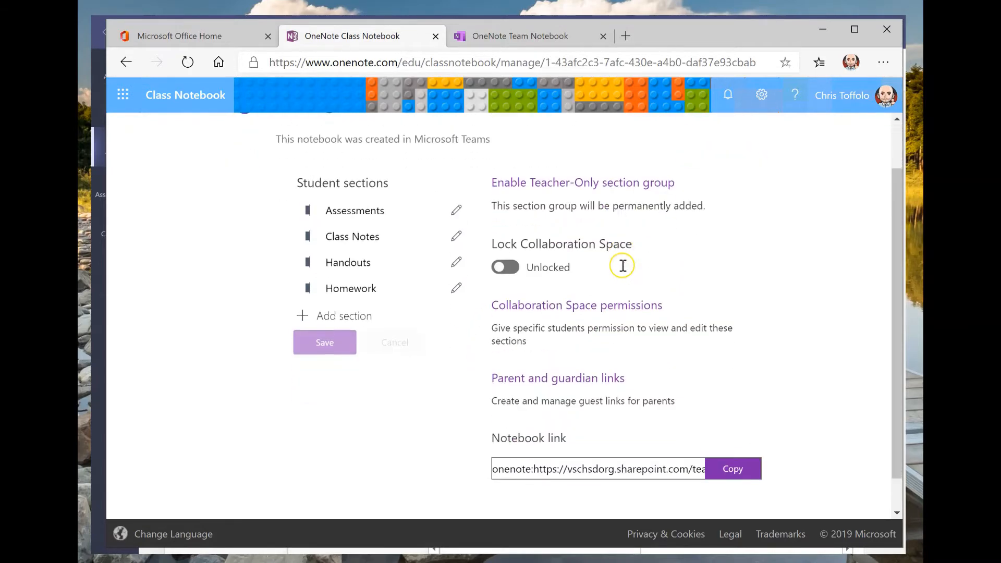
{"action": "scroll", "coordinate": [623, 266], "scroll_direction": "up", "scroll_amount": 1}
{"action": "scroll", "coordinate": [623, 265], "scroll_direction": "down", "scroll_amount": 1}
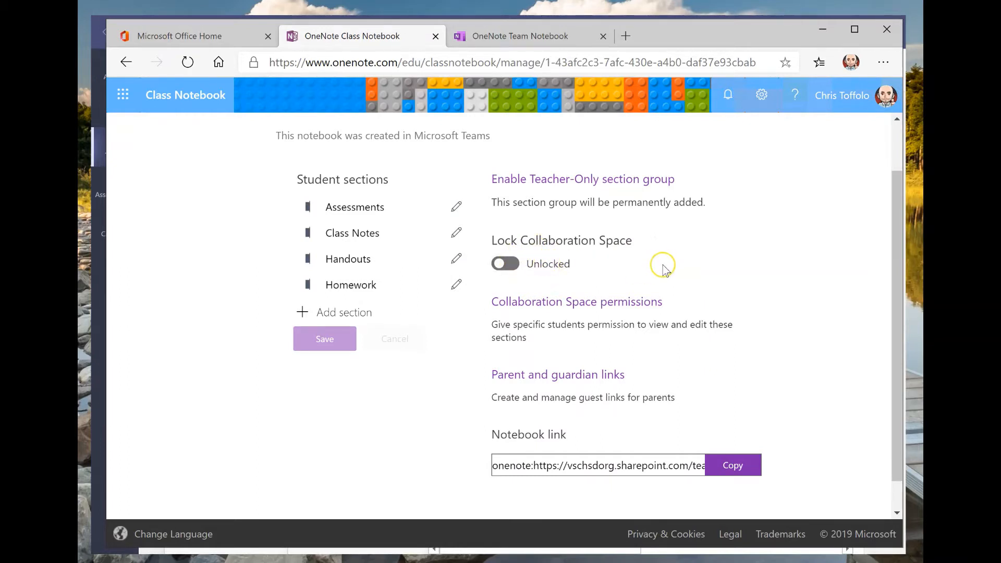
Lock the Collaboration Space and save the Using the Collaboration Space section's permissions with read-only access for all students in the class
{"action": "left_click", "coordinate": [515, 266]}
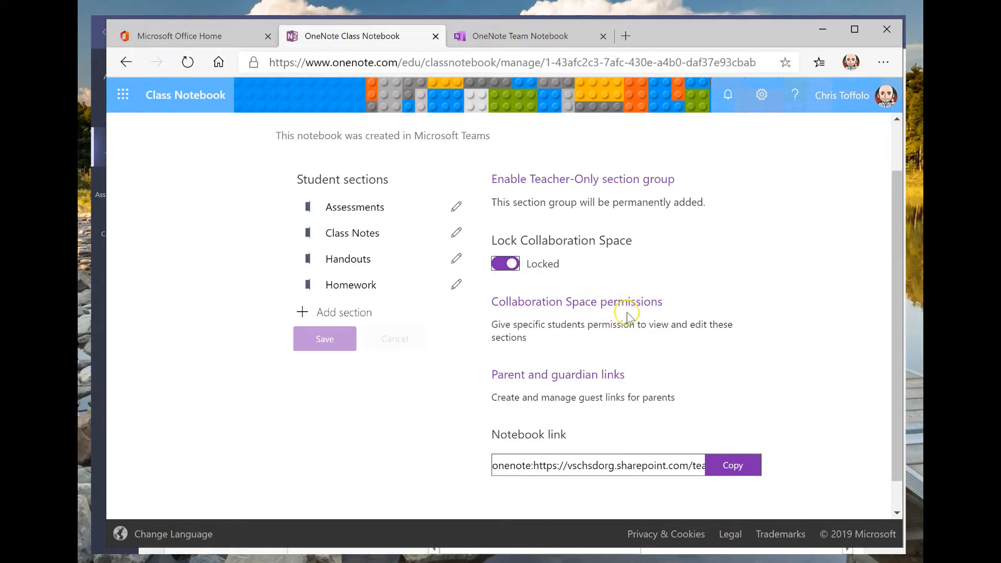
{"action": "left_click", "coordinate": [643, 304]}
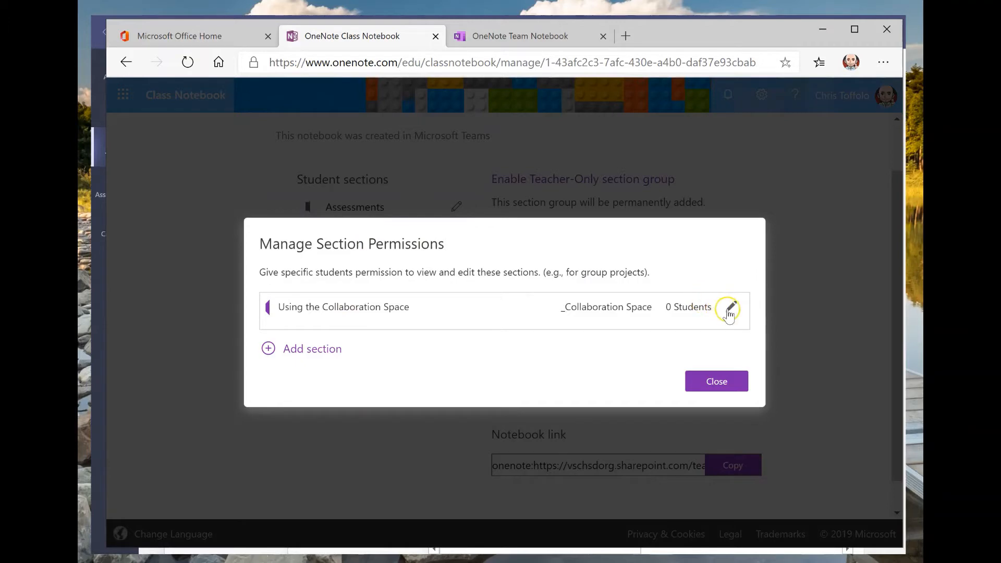
{"action": "left_click", "coordinate": [730, 308]}
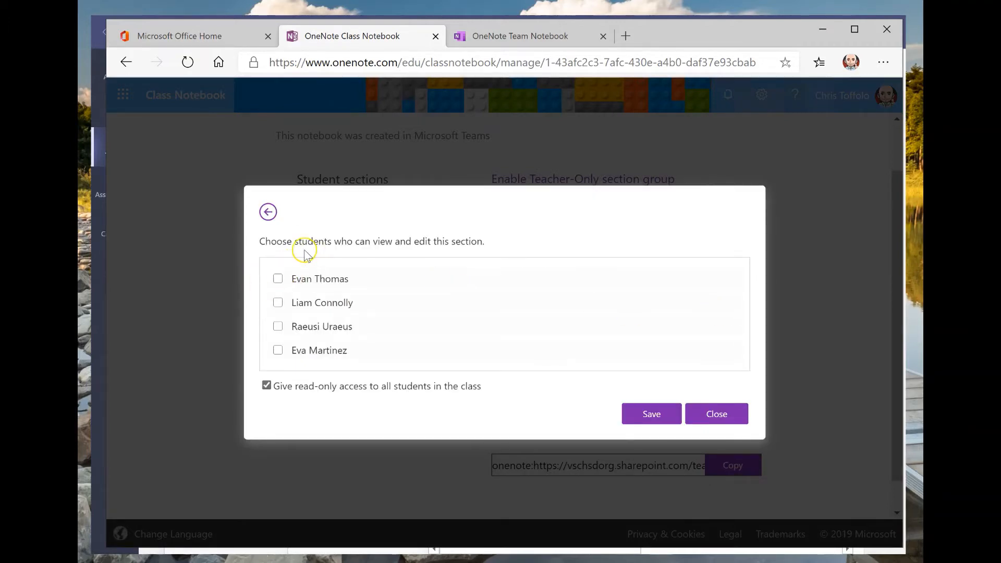
{"action": "left_click", "coordinate": [278, 303]}
{"action": "left_click", "coordinate": [663, 412]}
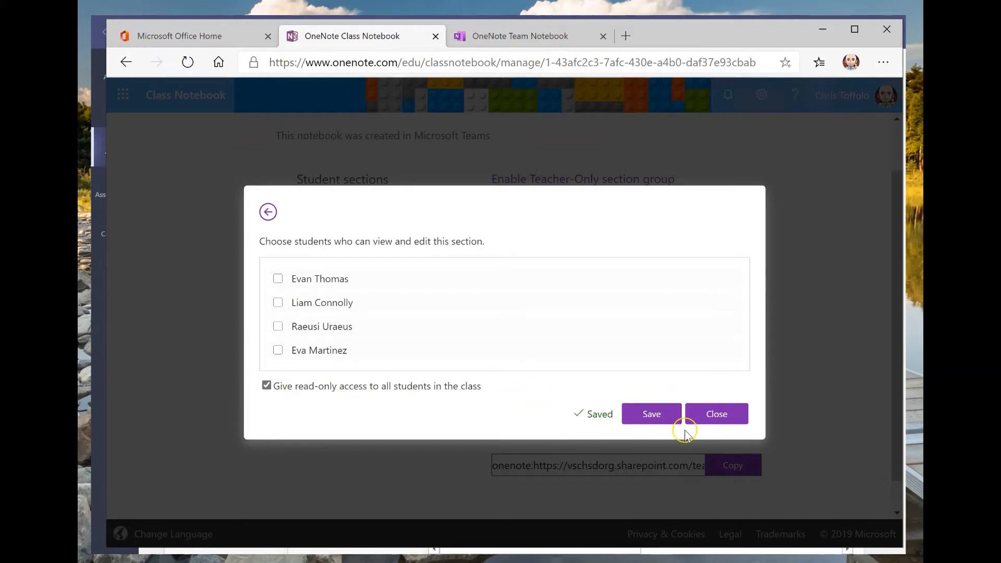
{"action": "left_click", "coordinate": [717, 415]}
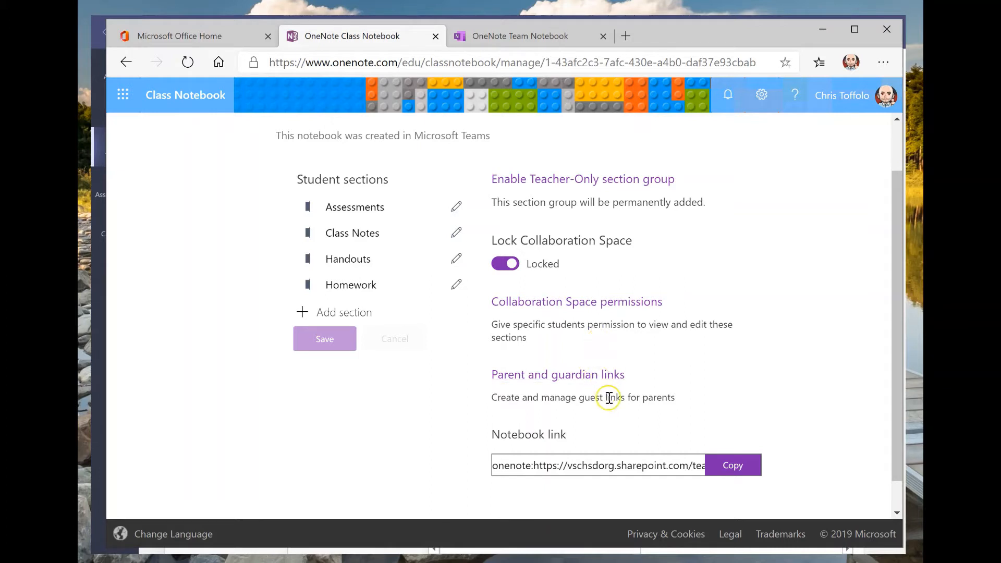
Copy the notebook link of the OneNote Team Notebook
{"action": "left_click", "coordinate": [672, 464]}
{"action": "left_click", "coordinate": [731, 466]}
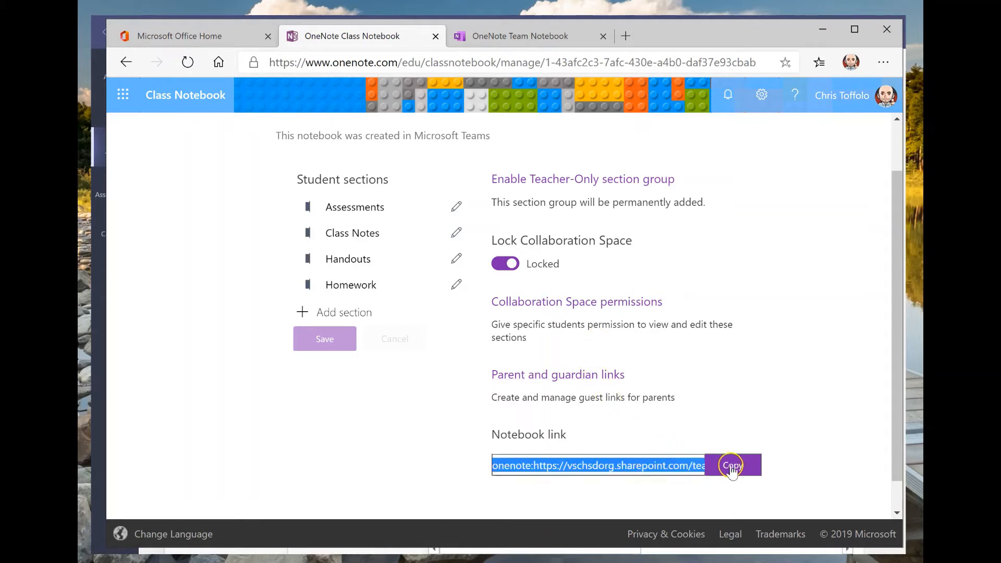
{"action": "left_click", "coordinate": [663, 459]}
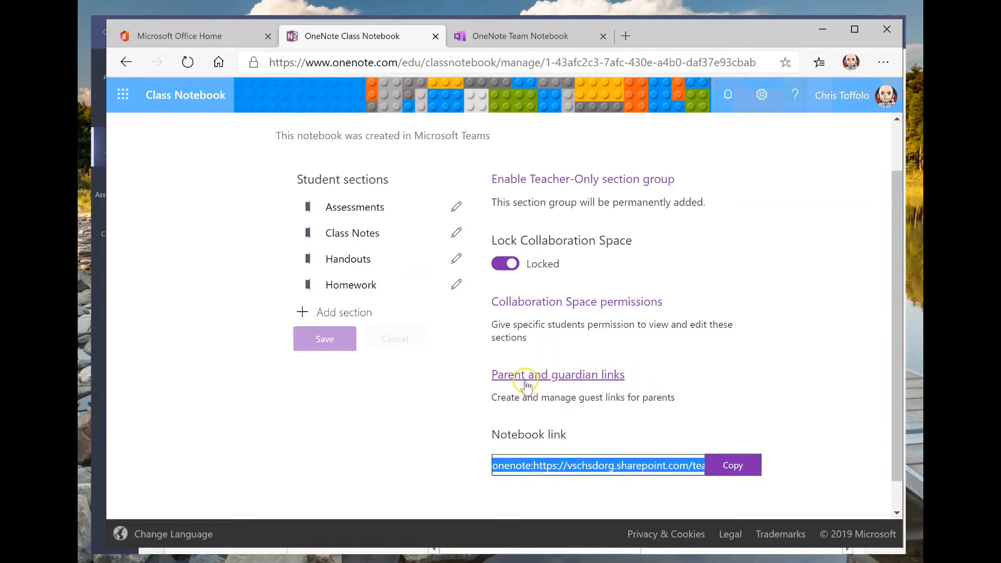
{"action": "left_click_drag", "start_coordinate": [487, 374], "coordinate": [698, 404]}
{"action": "left_click", "coordinate": [697, 404]}
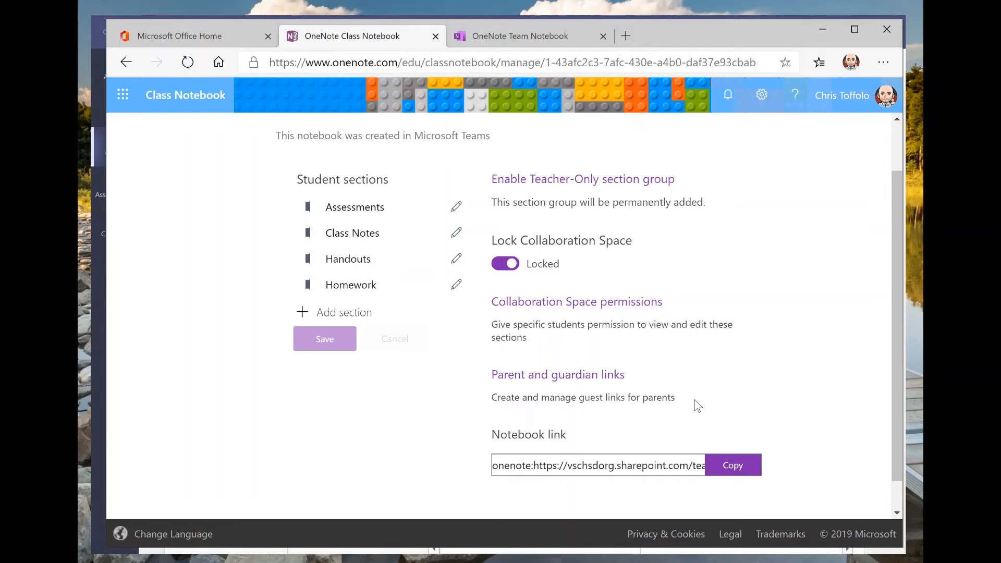
Enable the Teacher-Only section group for the OneNote Team Notebook
{"action": "scroll", "coordinate": [581, 259], "scroll_direction": "up", "scroll_amount": 1}
{"action": "scroll", "coordinate": [586, 261], "scroll_direction": "down", "scroll_amount": 1}
{"action": "scroll", "coordinate": [588, 258], "scroll_direction": "up", "scroll_amount": 1}
{"action": "scroll", "coordinate": [592, 256], "scroll_direction": "down", "scroll_amount": 1}
{"action": "scroll", "coordinate": [680, 349], "scroll_direction": "up", "scroll_amount": 1}
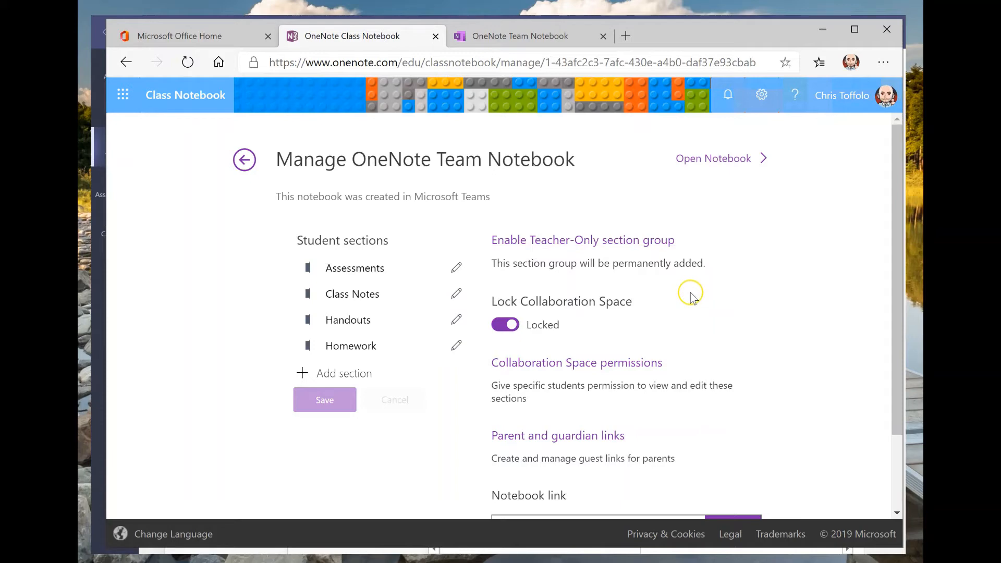
{"action": "scroll", "coordinate": [660, 290], "scroll_direction": "down", "scroll_amount": 1}
{"action": "scroll", "coordinate": [661, 292], "scroll_direction": "up", "scroll_amount": 1}
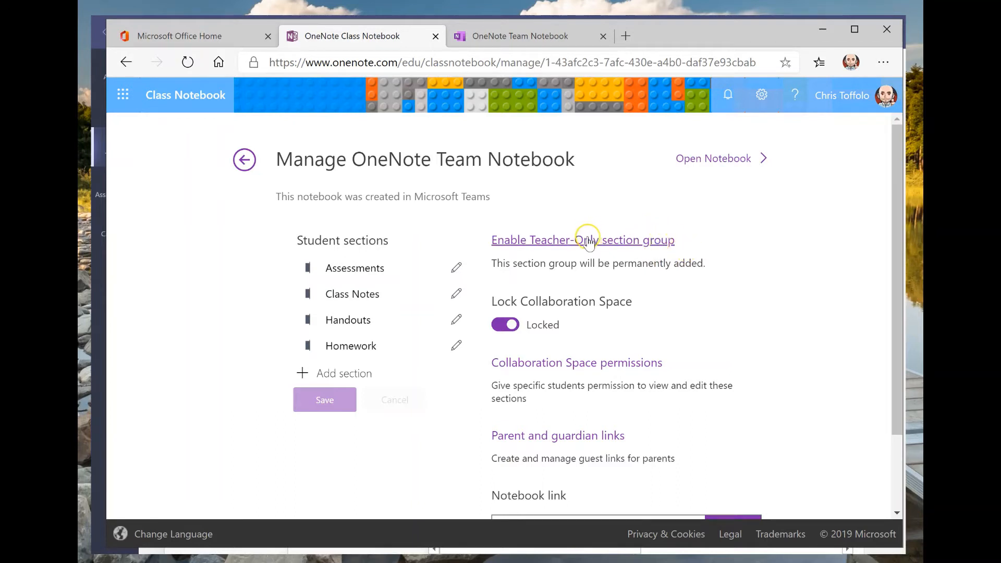
{"action": "left_click", "coordinate": [560, 240]}
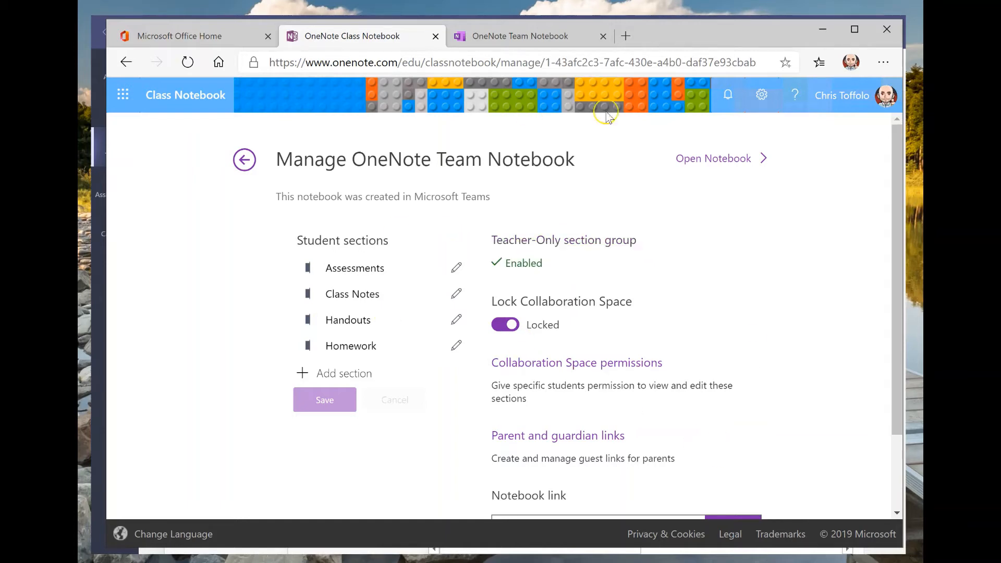
Reload the open OneNote Team Notebook so that its section list includes the Teacher-Only section group
{"action": "left_click", "coordinate": [487, 35]}
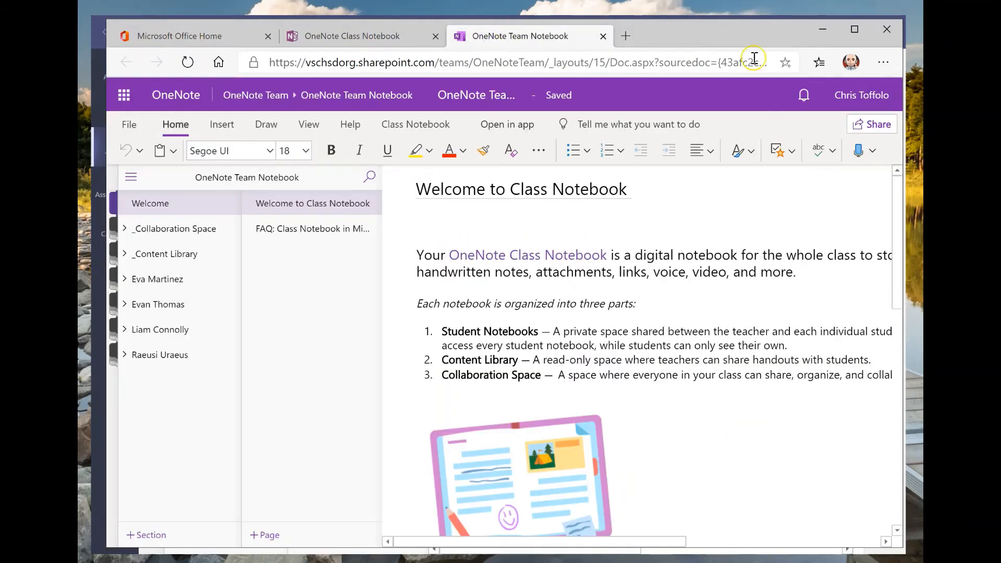
{"action": "left_click", "coordinate": [183, 64]}
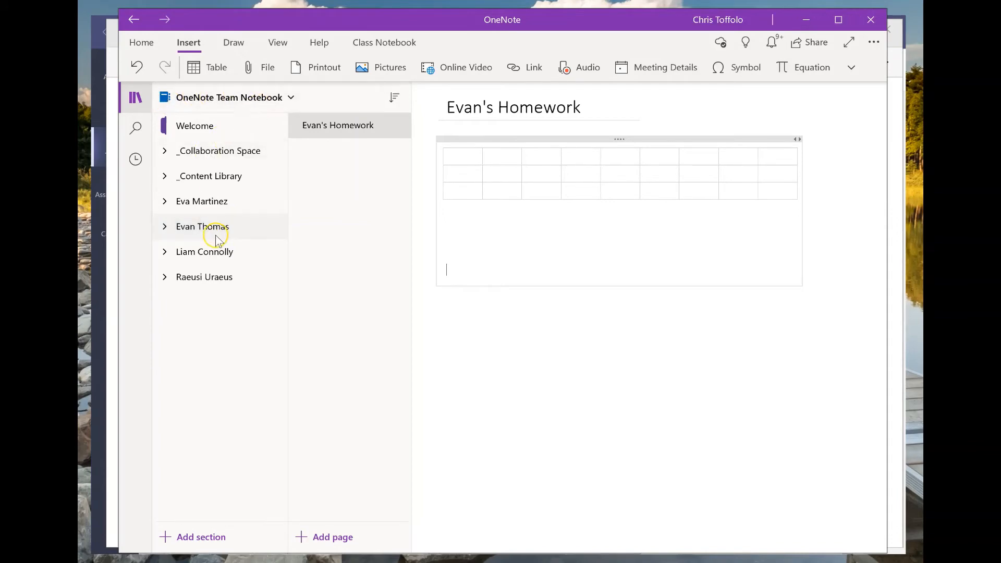
{"action": "left_click", "coordinate": [811, 26]}
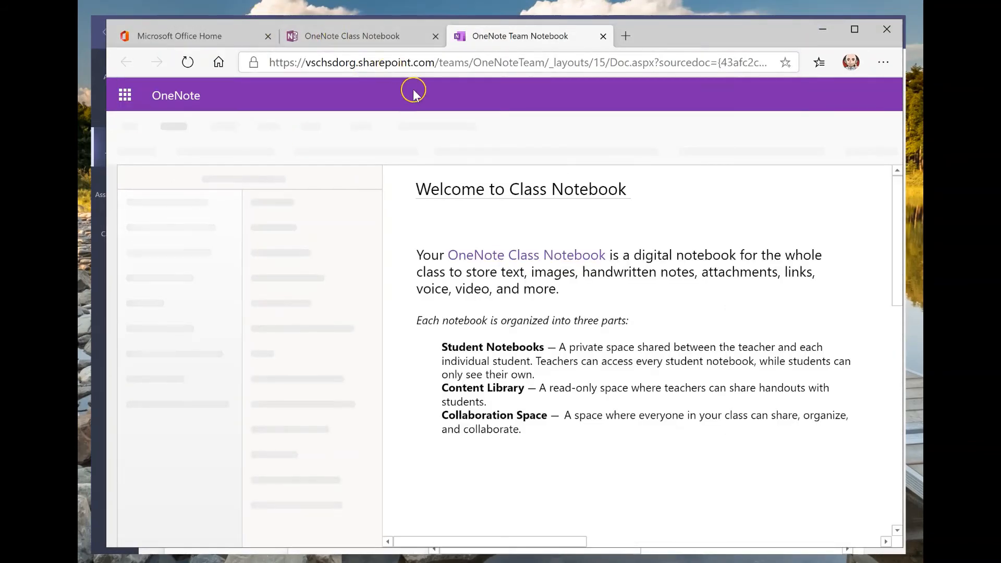
{"action": "left_click", "coordinate": [406, 38]}
{"action": "scroll", "coordinate": [545, 372], "scroll_direction": "down", "scroll_amount": 2}
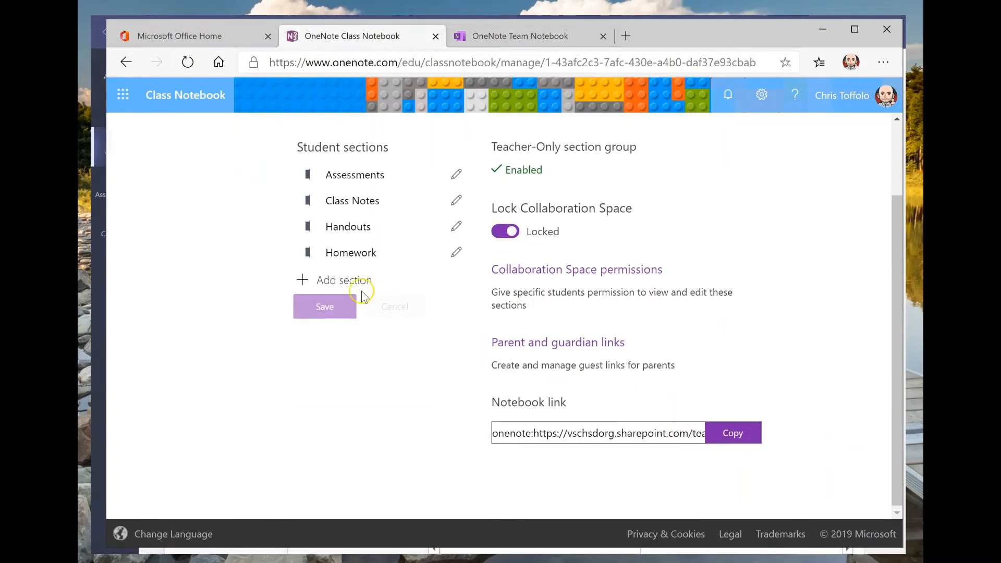
{"action": "scroll", "coordinate": [436, 286], "scroll_direction": "up", "scroll_amount": 3}
{"action": "left_click", "coordinate": [495, 35]}
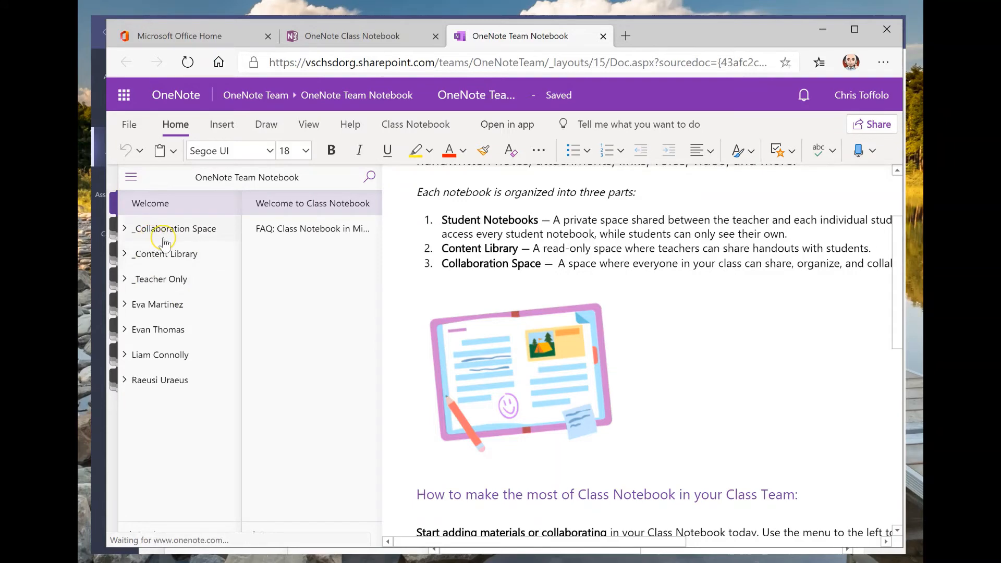
Expand the _Teacher Only section group and open the section inside it
{"action": "left_click", "coordinate": [182, 262]}
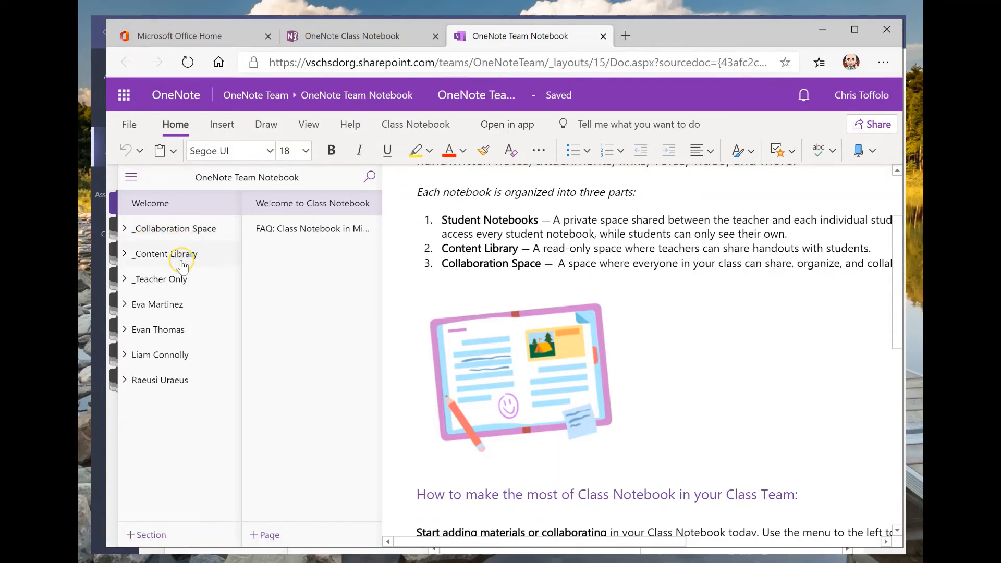
{"action": "left_click", "coordinate": [188, 253]}
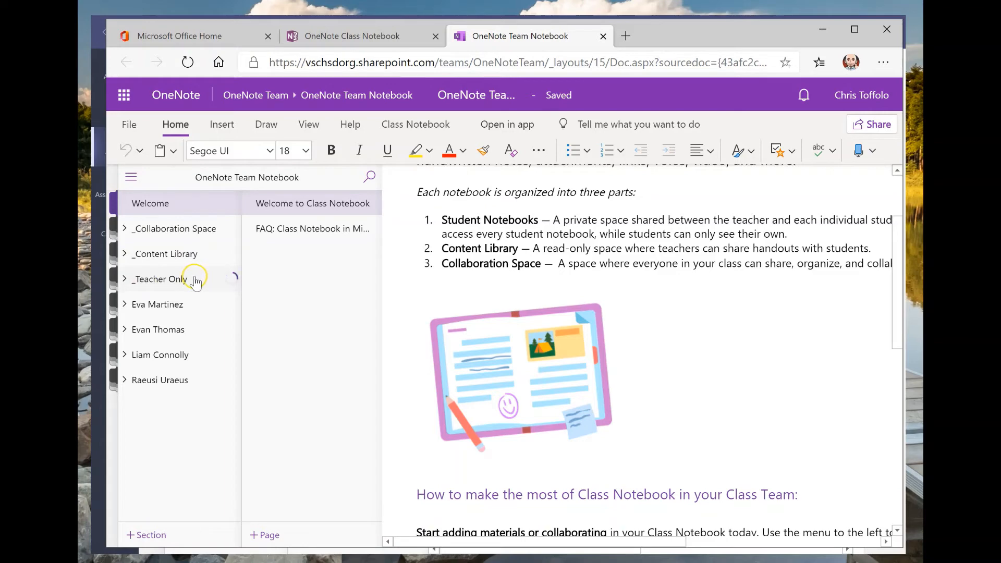
{"action": "left_click", "coordinate": [185, 279]}
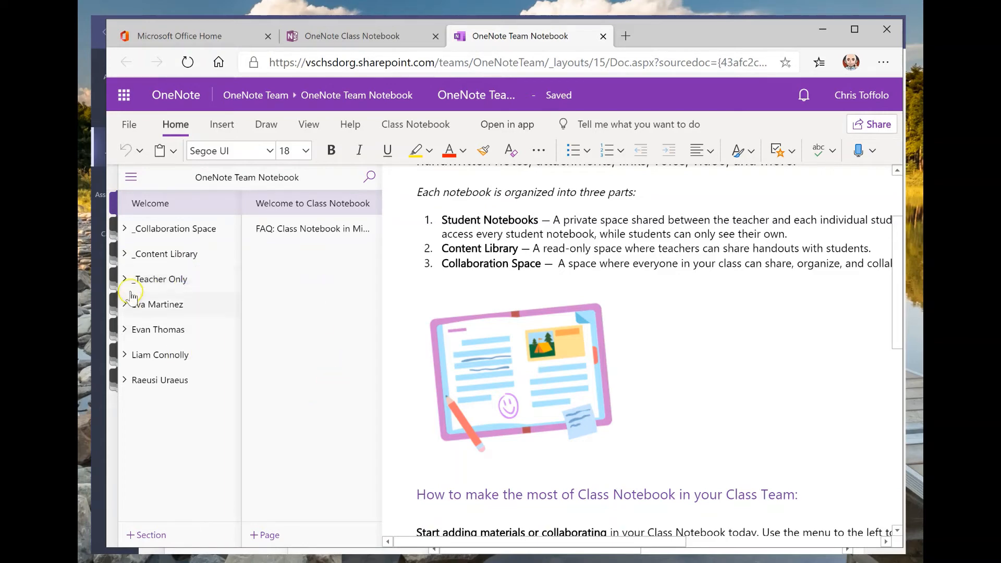
{"action": "left_click", "coordinate": [125, 280]}
{"action": "left_click", "coordinate": [164, 305]}
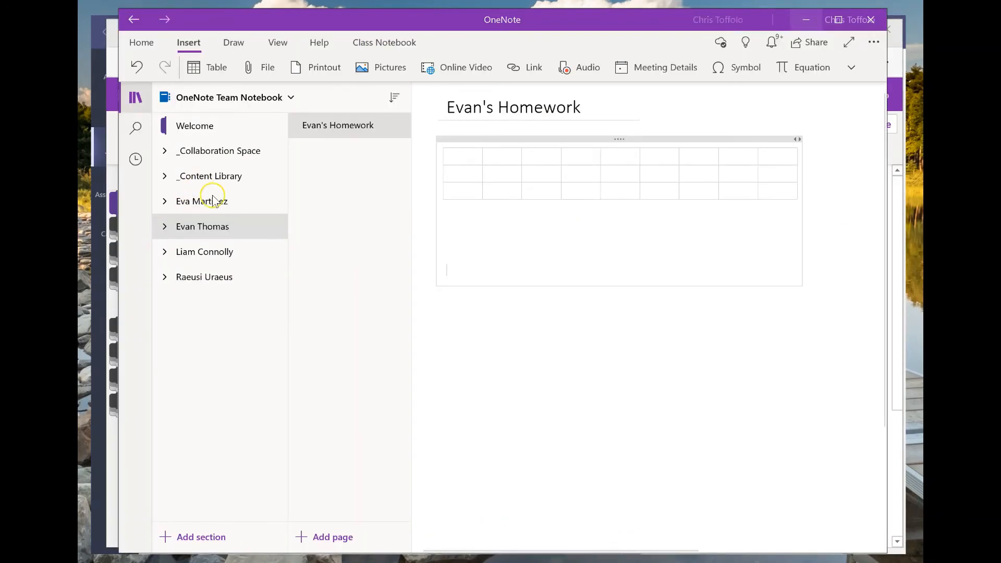
{"action": "left_click", "coordinate": [807, 21]}
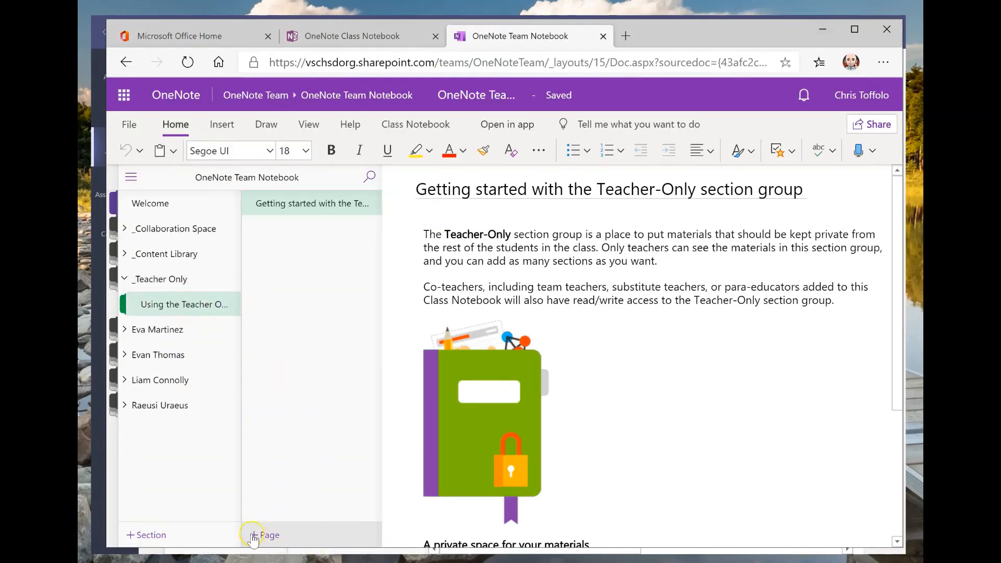
Add a page titled "Ideas for Lessons" to the Teacher Only section and place an empty note container below the title
{"action": "left_click", "coordinate": [270, 537]}
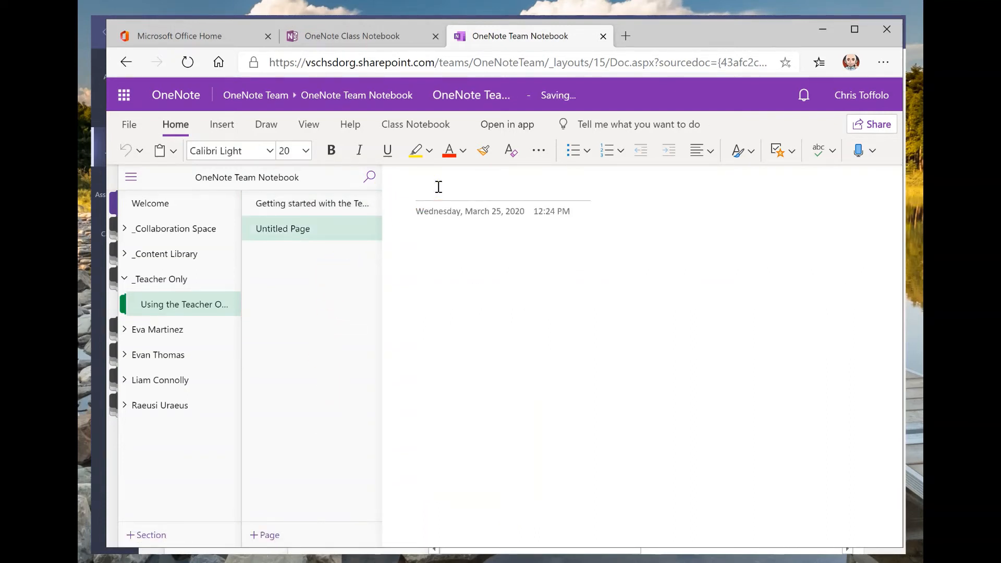
{"action": "type", "text": "Id"}
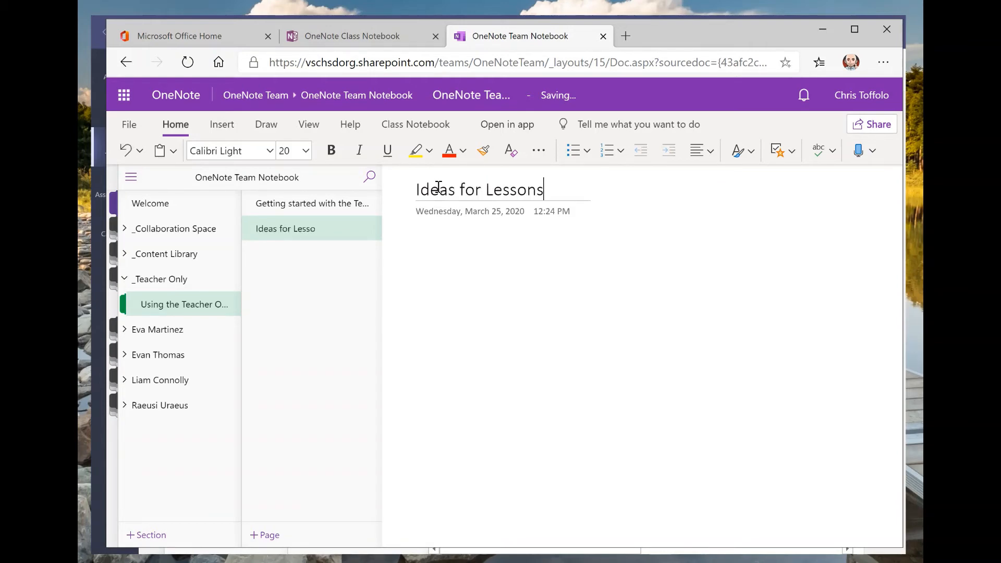
{"action": "type", "text": "eas for Lessons"}
{"action": "key", "text": "Return"}
{"action": "left_click", "coordinate": [578, 266]}
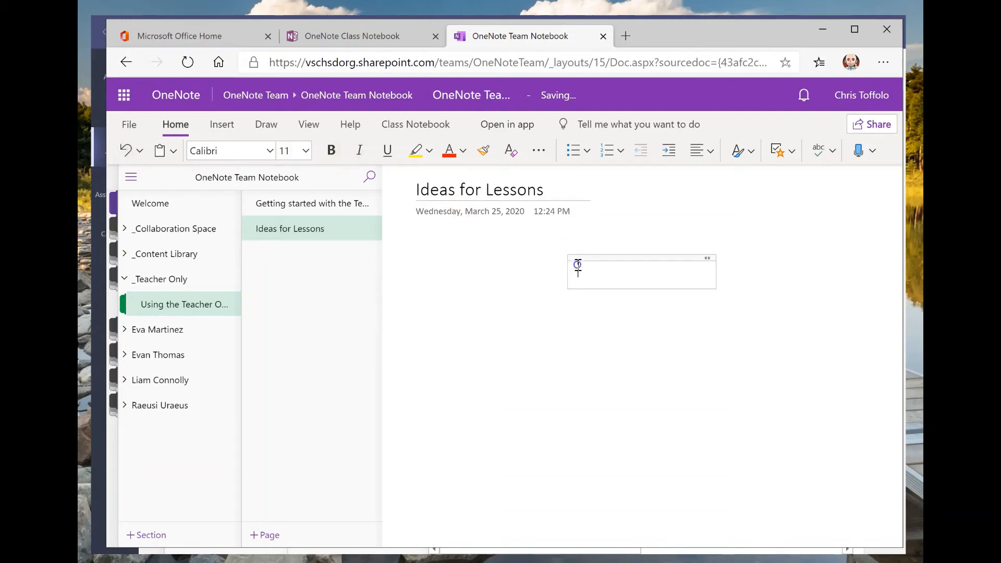
{"action": "left_click", "coordinate": [457, 258]}
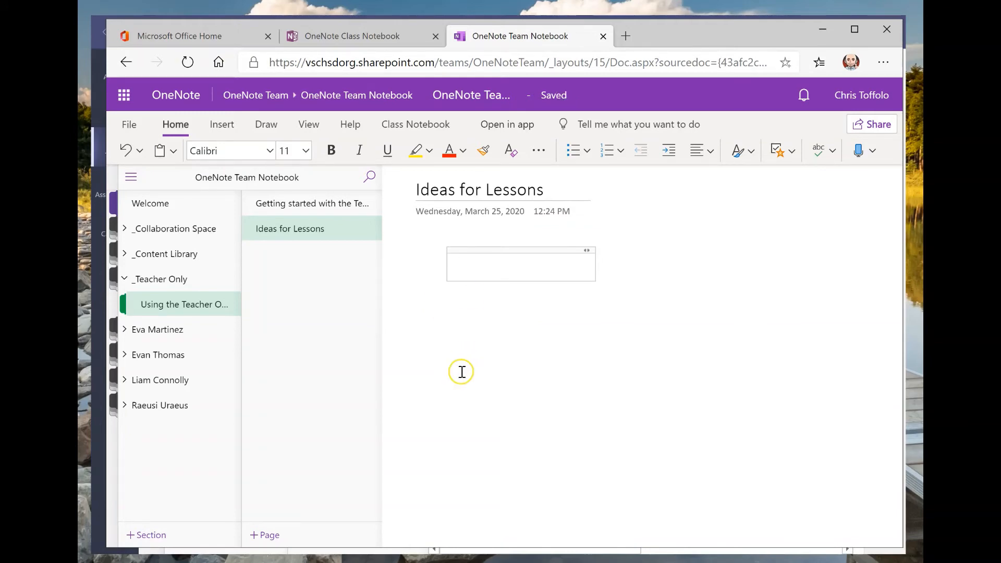
Handwrite "hello!" in black ink on the "Ideas for Lessons" page and underline it twice
{"action": "left_click", "coordinate": [271, 124]}
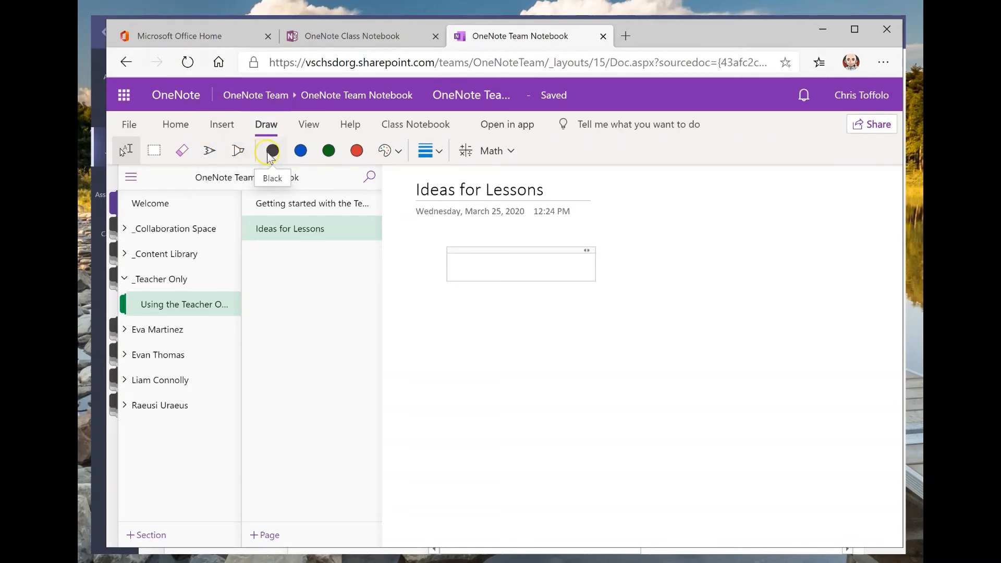
{"action": "left_click", "coordinate": [273, 152]}
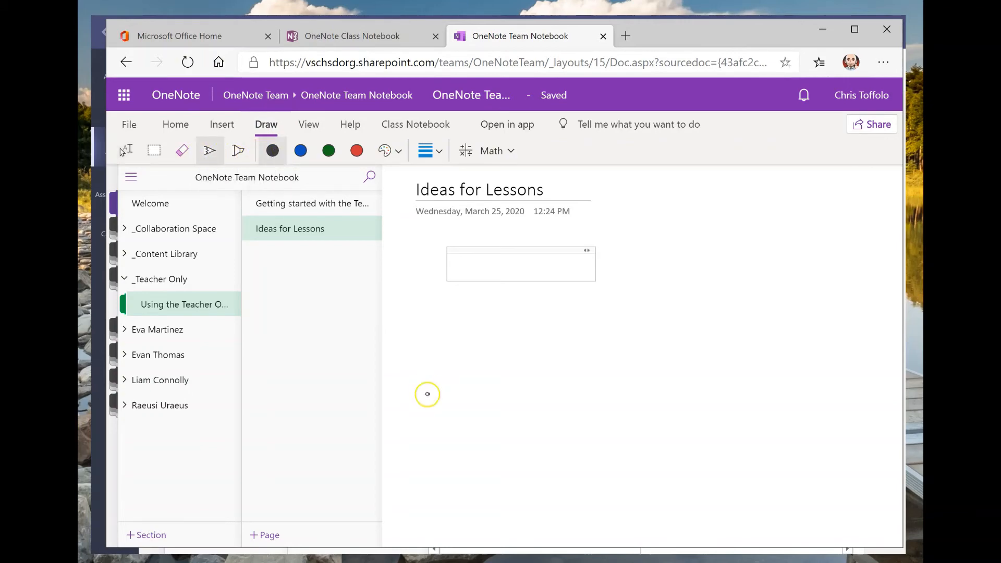
{"action": "mouse_move", "coordinate": [427, 393]}
{"action": "left_mouse_down"}
{"action": "mouse_move", "coordinate": [483, 359]}
{"action": "mouse_move", "coordinate": [525, 304]}
{"action": "mouse_move", "coordinate": [577, 269]}
{"action": "left_mouse_up"}
{"action": "left_click_drag", "start_coordinate": [482, 400], "coordinate": [581, 321]}
{"action": "left_click_drag", "start_coordinate": [518, 395], "coordinate": [593, 330]}
{"action": "left_click_drag", "start_coordinate": [593, 229], "coordinate": [611, 260]}
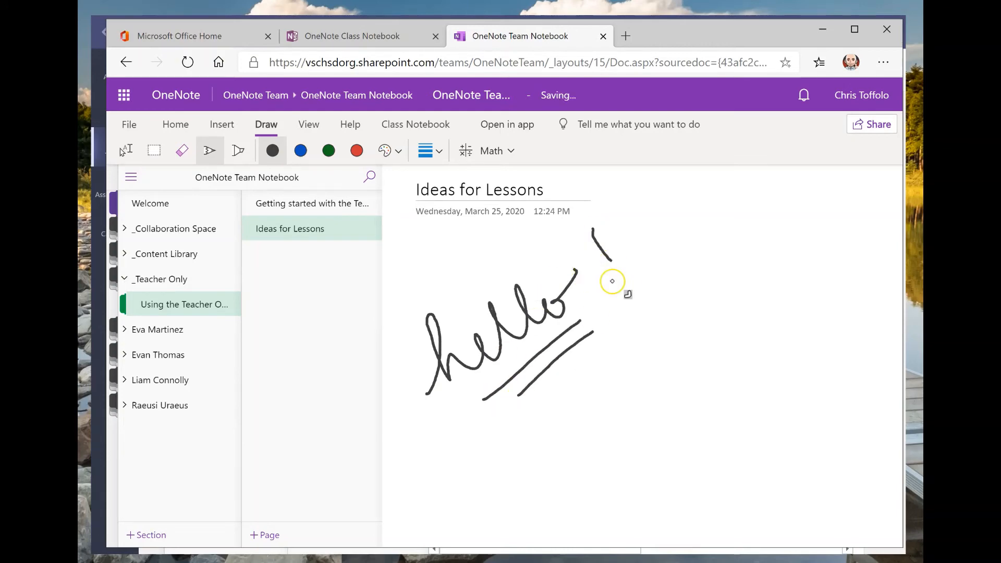
{"action": "left_click_drag", "start_coordinate": [733, 261], "coordinate": [739, 218]}
{"action": "left_click", "coordinate": [727, 314]}
Handwrite "Lesson Ideas!" in black ink beside the greeting and underline both words
{"action": "left_click_drag", "start_coordinate": [626, 363], "coordinate": [624, 397]}
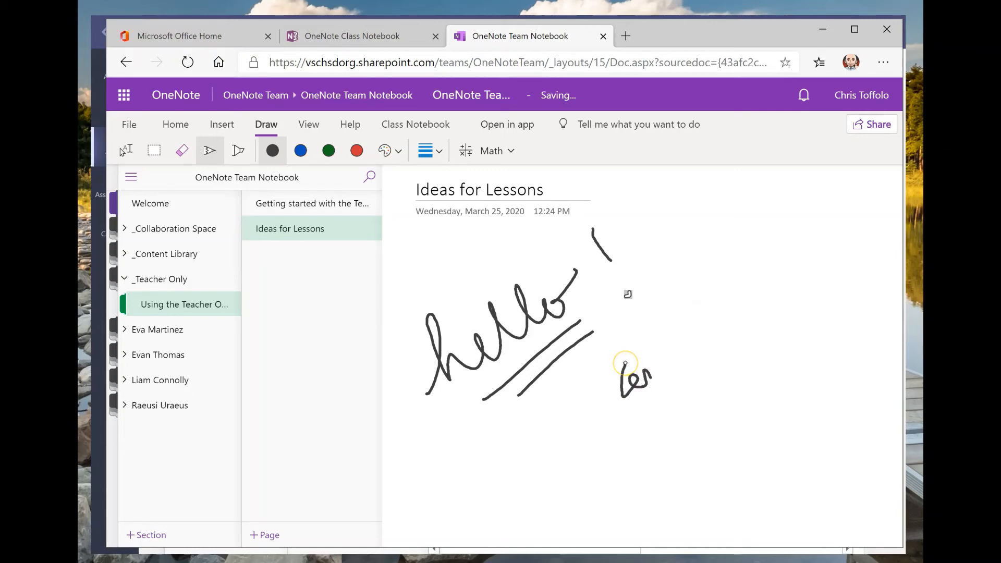
{"action": "left_click_drag", "start_coordinate": [697, 341], "coordinate": [714, 335]}
{"action": "left_click_drag", "start_coordinate": [731, 301], "coordinate": [744, 316]}
{"action": "mouse_move", "coordinate": [720, 309]}
{"action": "left_mouse_down"}
{"action": "mouse_move", "coordinate": [740, 294]}
{"action": "mouse_move", "coordinate": [752, 307]}
{"action": "left_mouse_up"}
{"action": "mouse_move", "coordinate": [768, 290]}
{"action": "left_mouse_down"}
{"action": "mouse_move", "coordinate": [778, 277]}
{"action": "mouse_move", "coordinate": [829, 270]}
{"action": "left_mouse_up"}
{"action": "left_click_drag", "start_coordinate": [807, 232], "coordinate": [818, 245]}
{"action": "left_click", "coordinate": [834, 267]}
{"action": "mouse_move", "coordinate": [763, 277]}
{"action": "left_mouse_down"}
{"action": "mouse_move", "coordinate": [738, 302]}
{"action": "mouse_move", "coordinate": [756, 308]}
{"action": "left_mouse_up"}
{"action": "left_click_drag", "start_coordinate": [663, 408], "coordinate": [729, 348]}
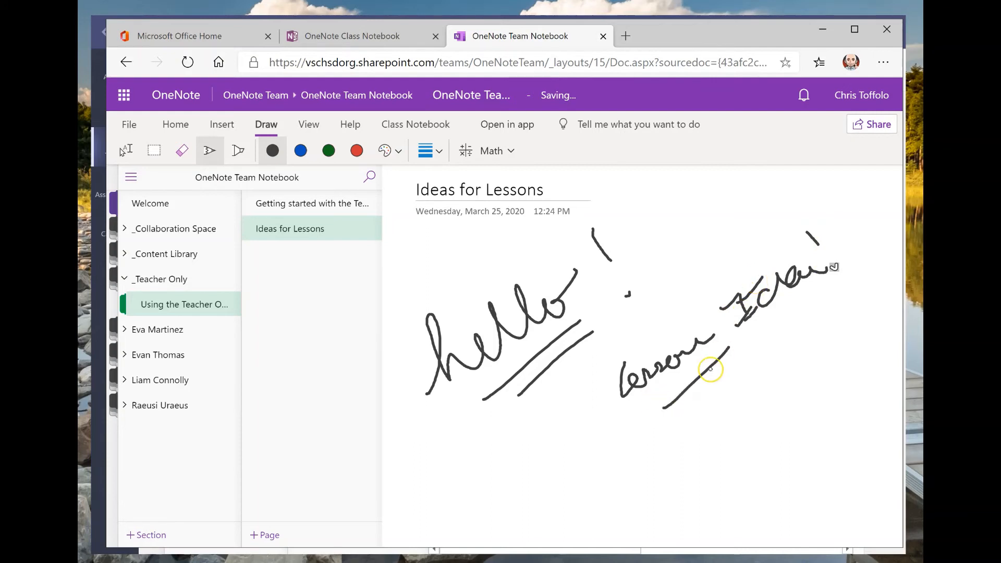
{"action": "left_click_drag", "start_coordinate": [695, 401], "coordinate": [740, 352]}
{"action": "left_click_drag", "start_coordinate": [778, 320], "coordinate": [830, 279]}
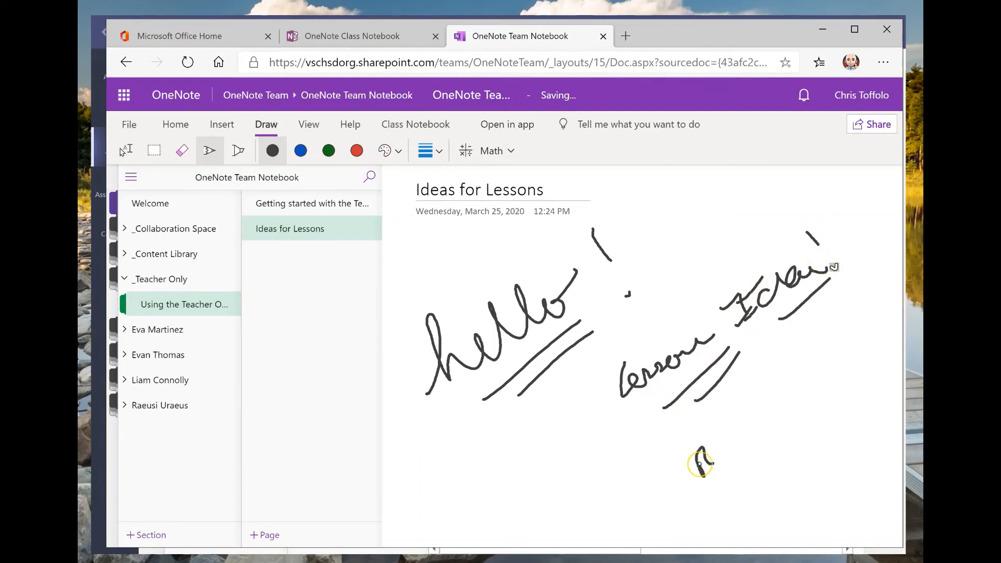
Handwrite "Read Page 1-21" in black ink below the lesson note, with double underlines beneath "Read" and "Page"
{"action": "left_click_drag", "start_coordinate": [700, 464], "coordinate": [751, 419]}
{"action": "left_click_drag", "start_coordinate": [771, 387], "coordinate": [819, 379]}
{"action": "left_click_drag", "start_coordinate": [821, 339], "coordinate": [832, 365]}
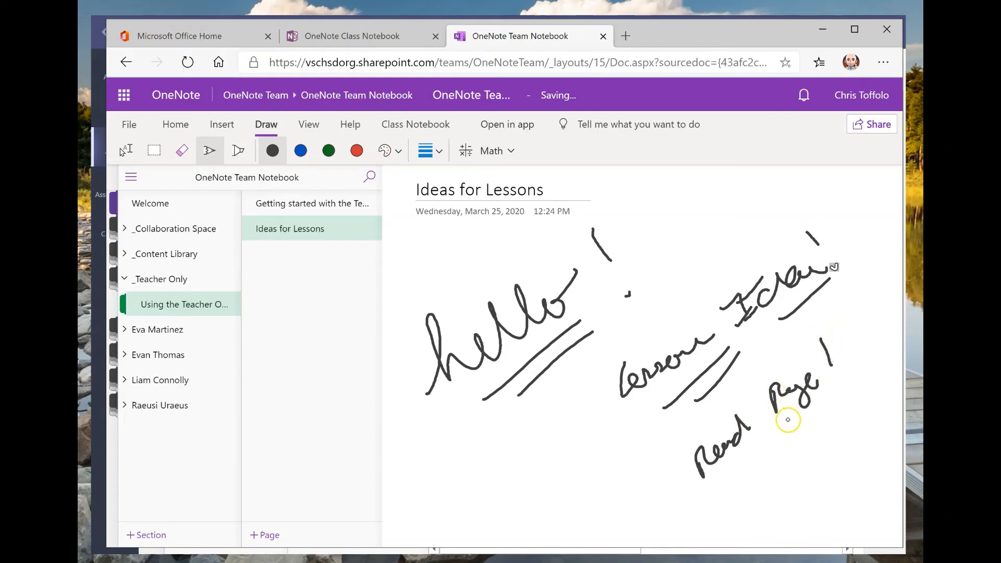
{"action": "mouse_move", "coordinate": [787, 427]}
{"action": "left_mouse_down"}
{"action": "mouse_move", "coordinate": [843, 367]}
{"action": "mouse_move", "coordinate": [836, 396]}
{"action": "left_mouse_up"}
{"action": "mouse_move", "coordinate": [732, 477]}
{"action": "left_mouse_down"}
{"action": "mouse_move", "coordinate": [760, 440]}
{"action": "mouse_move", "coordinate": [770, 454]}
{"action": "left_mouse_up"}
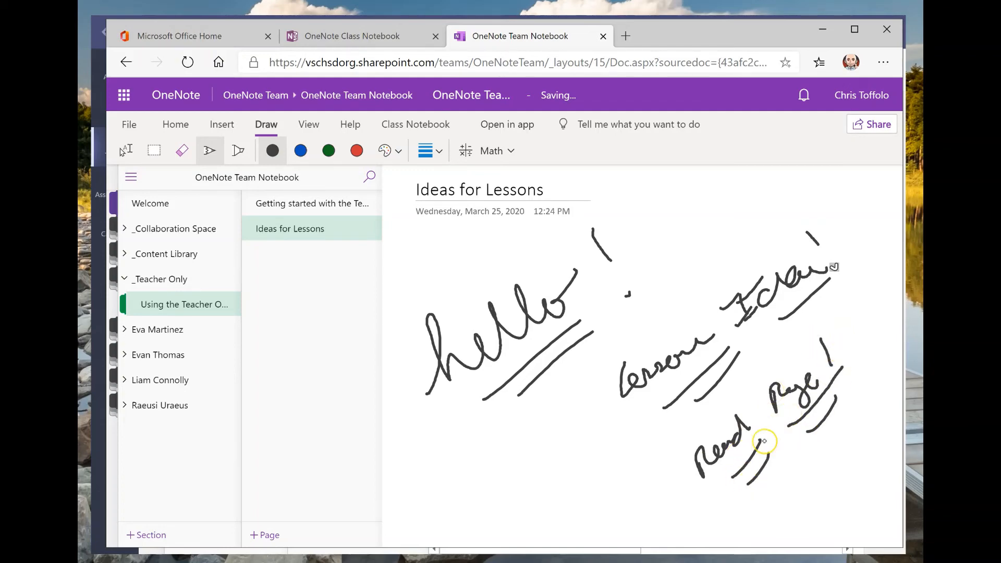
{"action": "left_click_drag", "start_coordinate": [837, 342], "coordinate": [891, 315]}
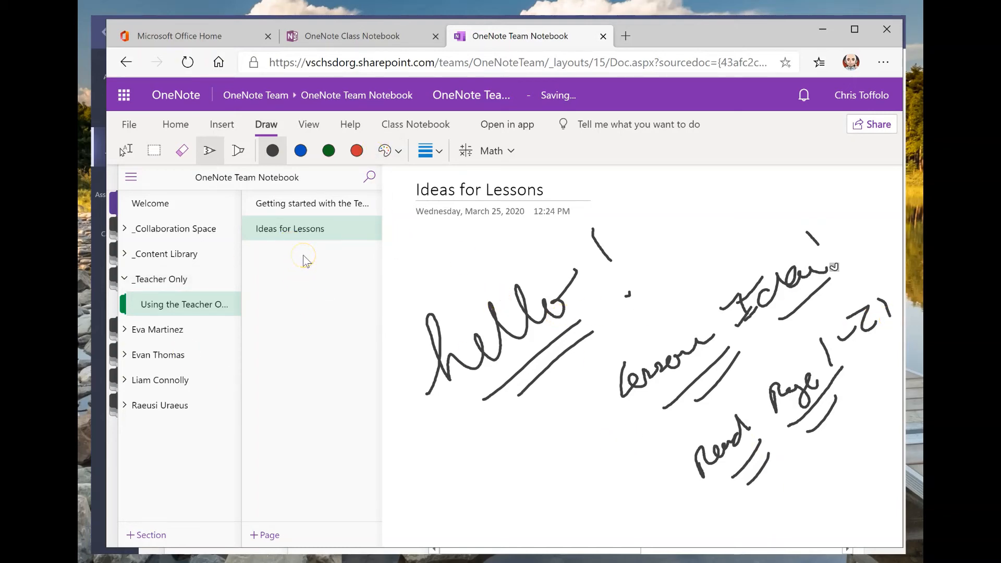
Add a page titled "Handout for Tuesday" to the Teacher Only section and place an empty note container on it
{"action": "left_click", "coordinate": [266, 535]}
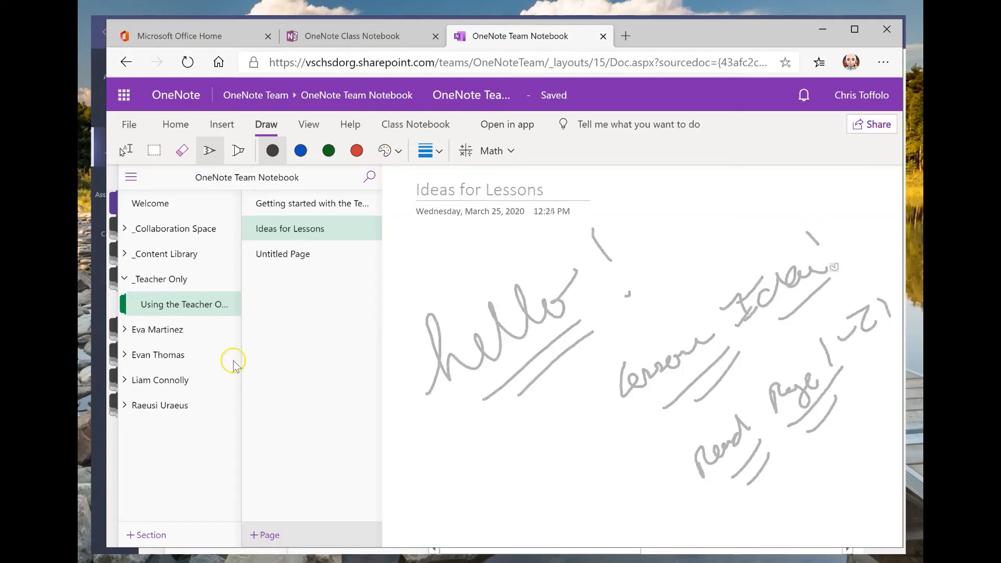
{"action": "left_click", "coordinate": [301, 253]}
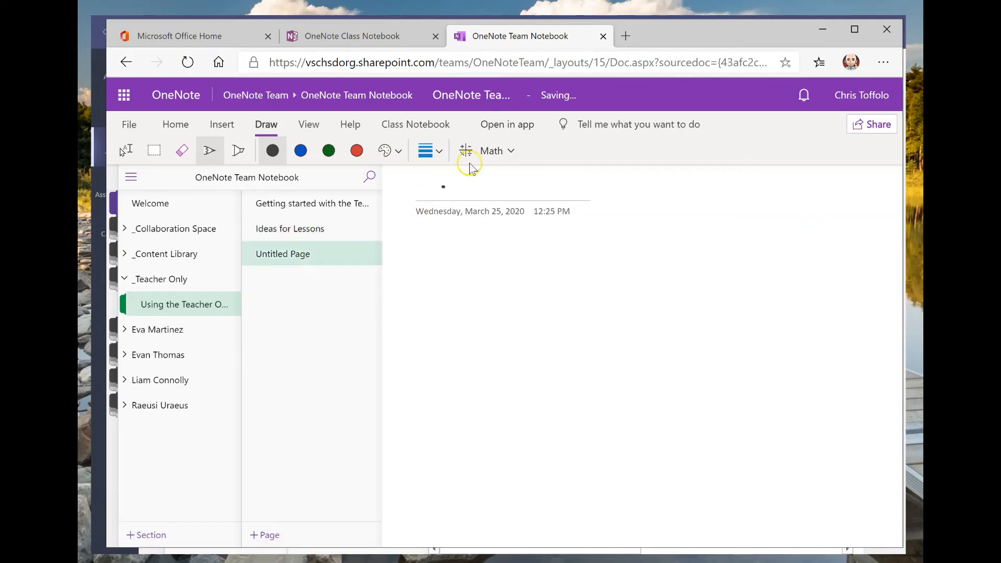
{"action": "left_click", "coordinate": [126, 150]}
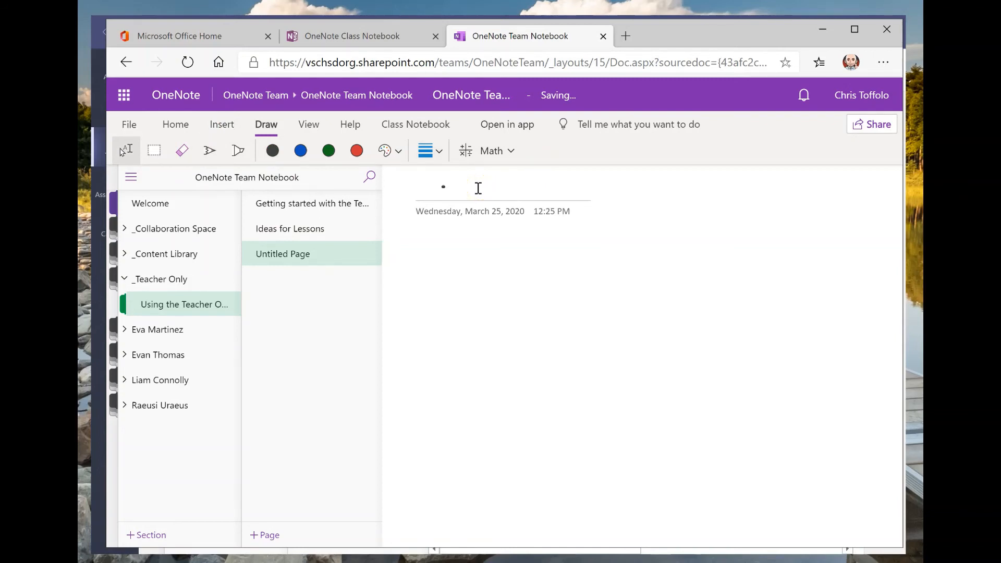
{"action": "type", "text": "Handout for Tuesday"}
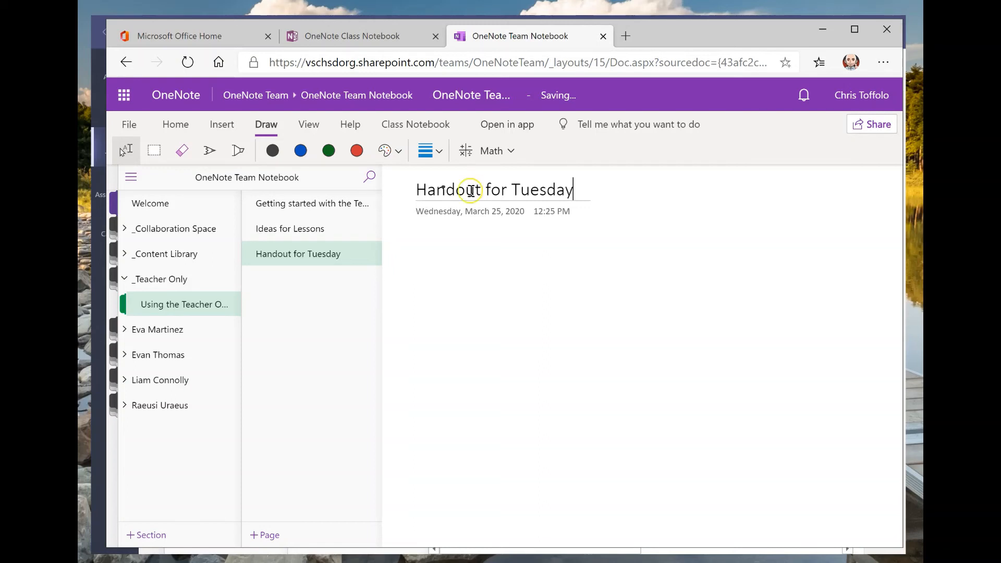
{"action": "left_click", "coordinate": [430, 266]}
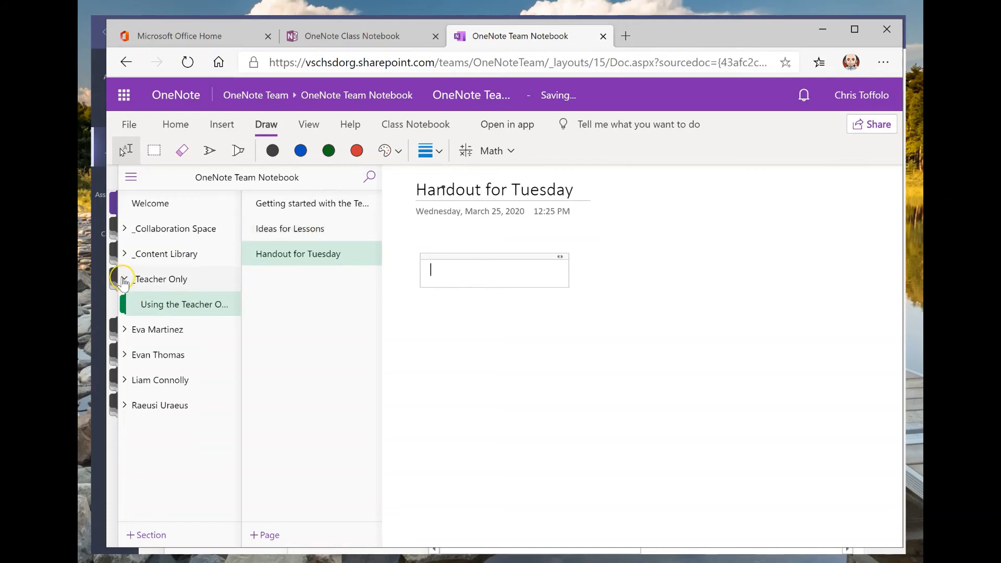
Collapse and re-expand the _Teacher Only section group, and display its "Ideas for Lessons" page
{"action": "left_click", "coordinate": [179, 309]}
{"action": "left_click", "coordinate": [161, 279]}
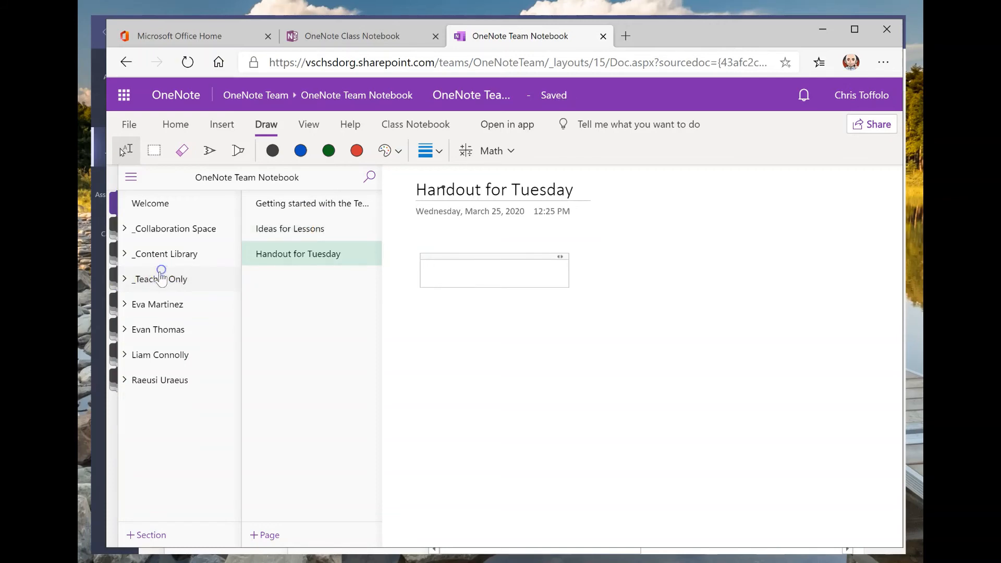
{"action": "left_click", "coordinate": [161, 279]}
{"action": "left_click", "coordinate": [275, 243]}
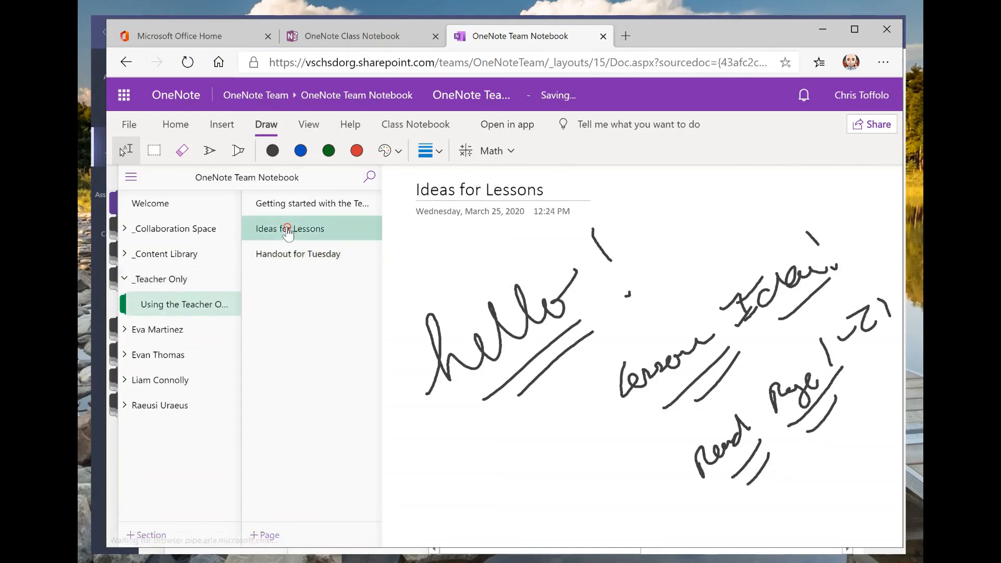
Review the Move/Copy destinations for the "Ideas for Lessons" page, including the sections in _Content Library, and leave without moving it
{"action": "right_click", "coordinate": [271, 242]}
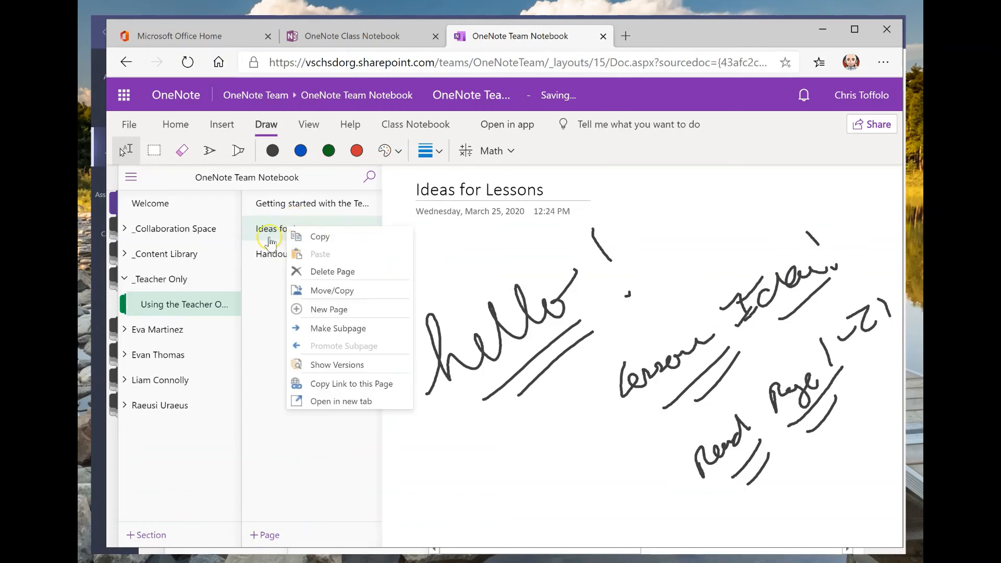
{"action": "left_click", "coordinate": [344, 291]}
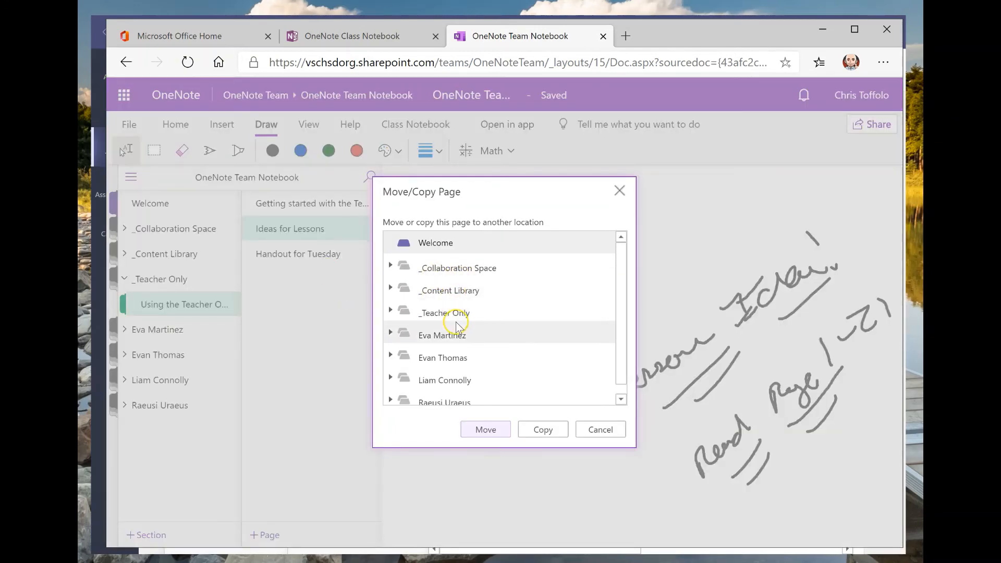
{"action": "left_click", "coordinate": [459, 291]}
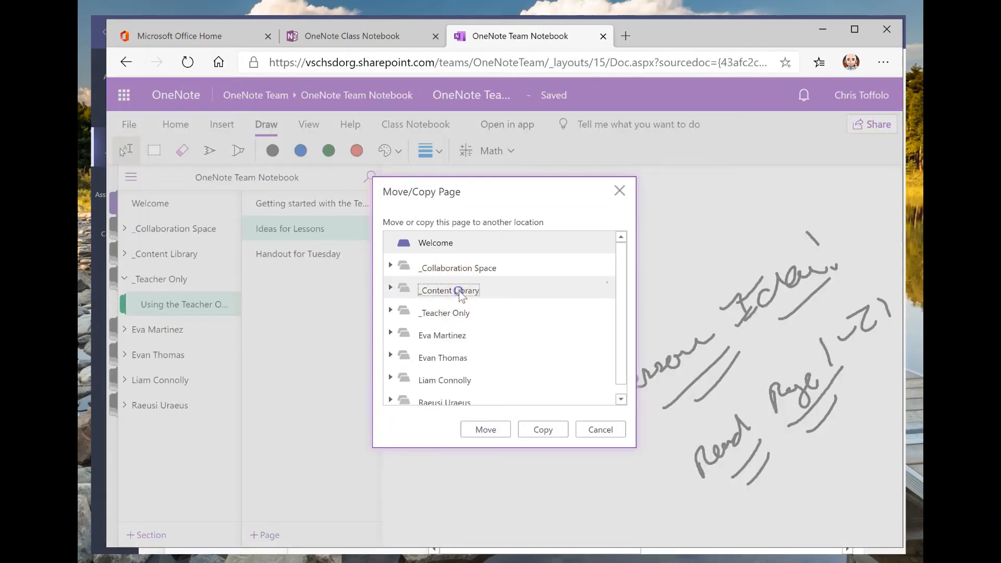
{"action": "left_click", "coordinate": [390, 288]}
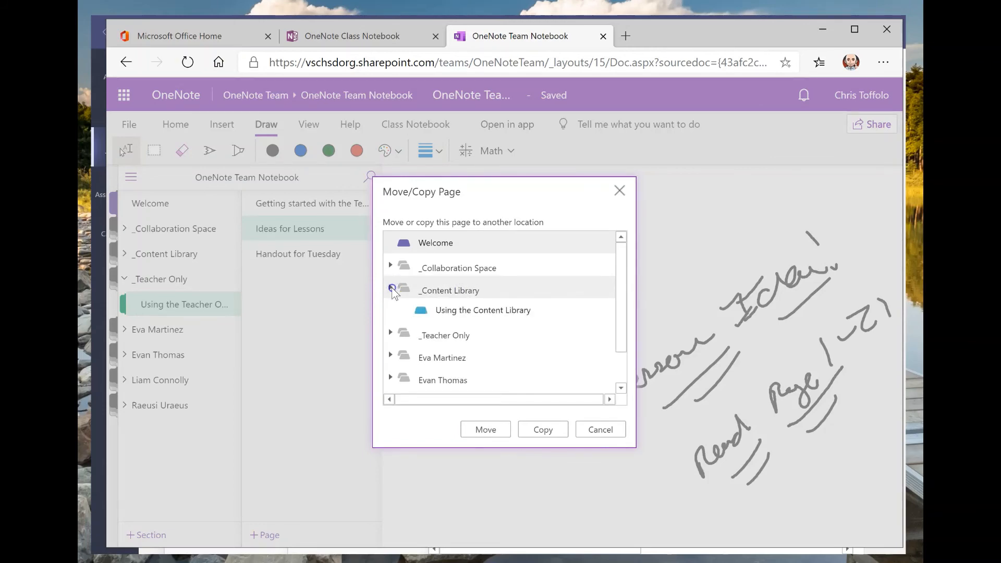
{"action": "left_click", "coordinate": [392, 288]}
{"action": "left_click", "coordinate": [603, 431]}
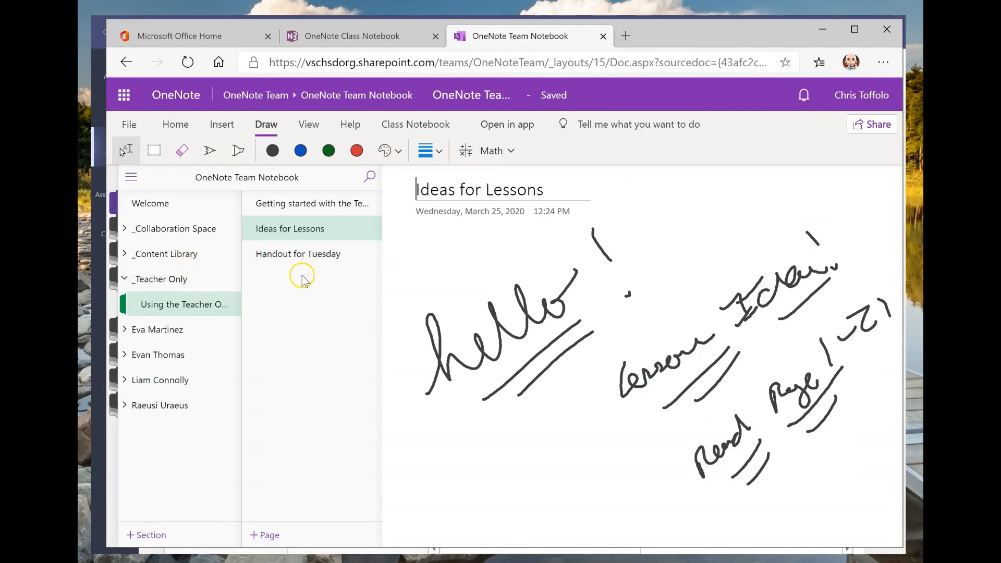
Collapse the _Teacher Only section group and check the open homework page's sync status in the OneNote desktop app
{"action": "left_click", "coordinate": [125, 281]}
{"action": "left_click", "coordinate": [121, 282]}
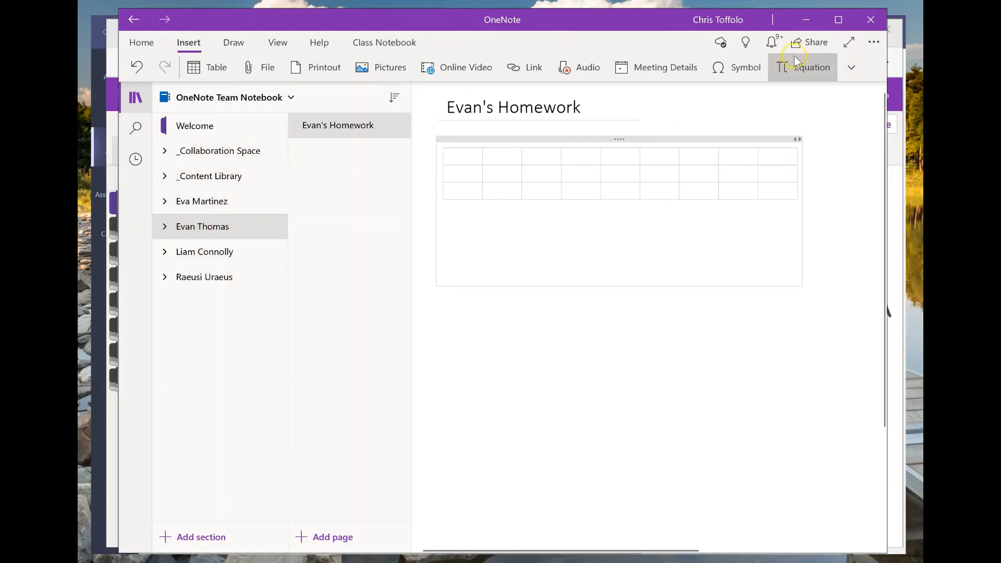
{"action": "mouse_move", "coordinate": [721, 60]}
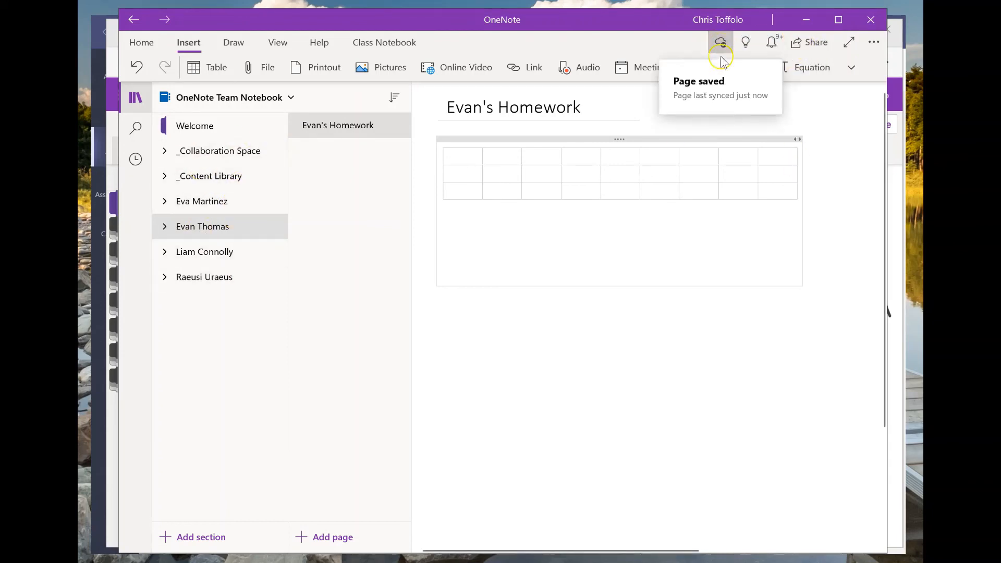
{"action": "left_click", "coordinate": [815, 19]}
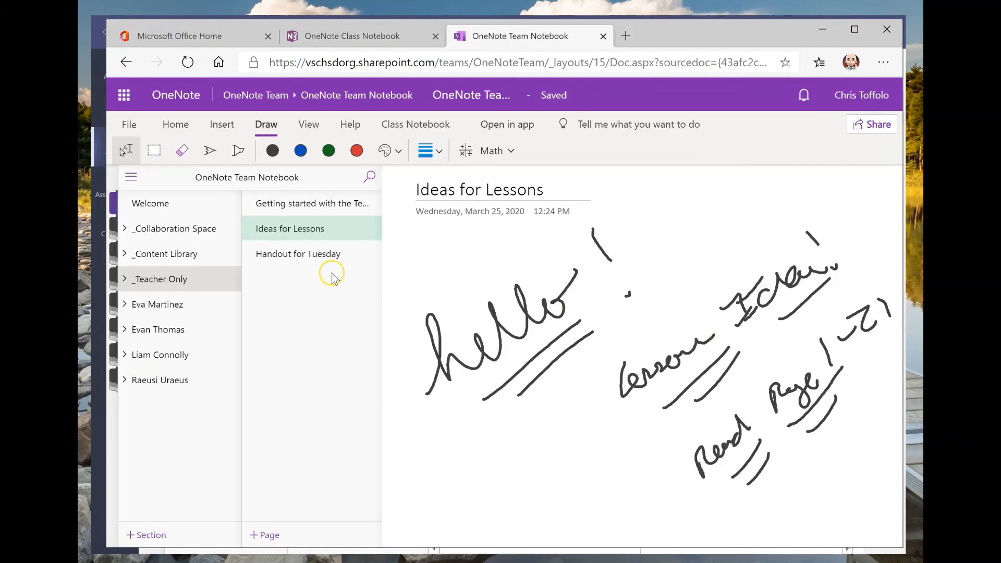